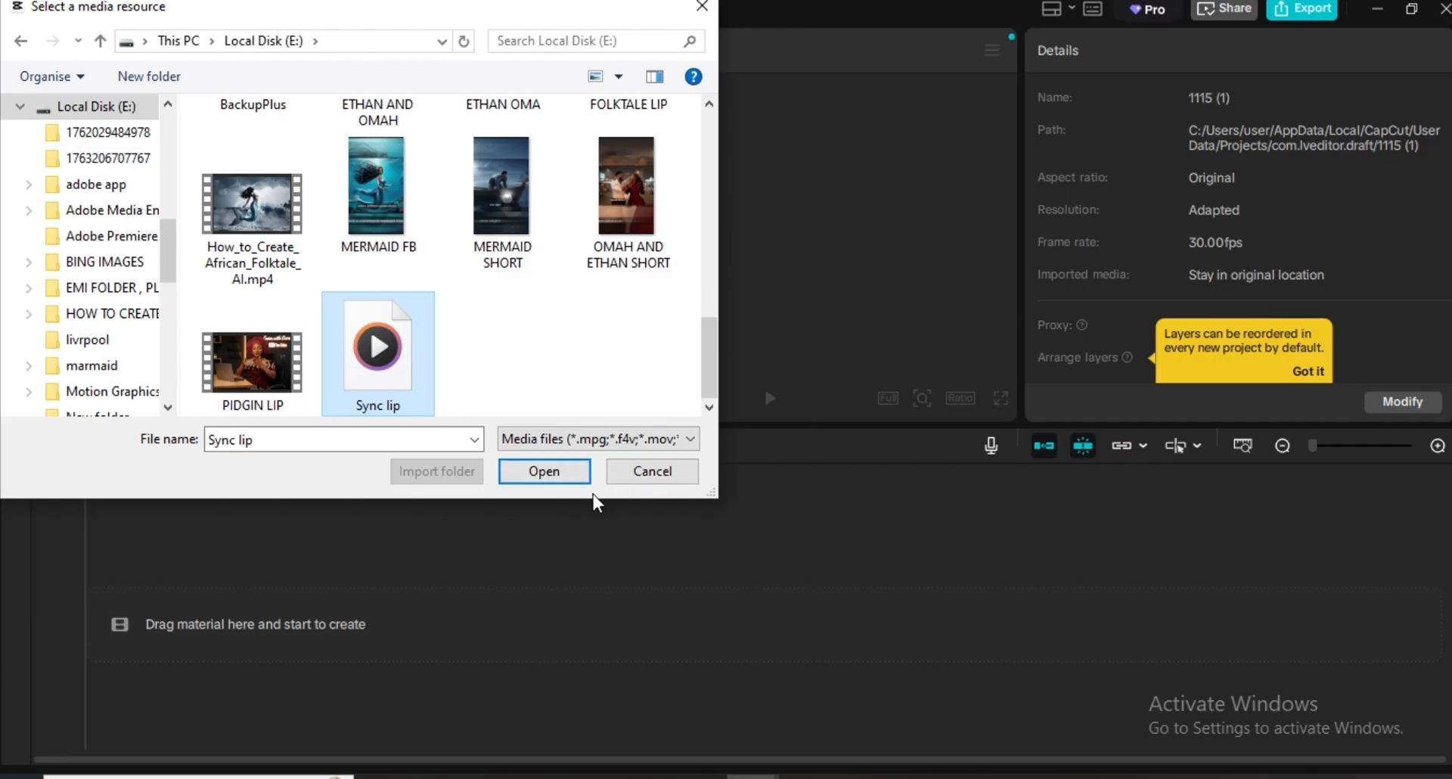
- Import the Sync lip audio and place it on the timeline, adding the three grok videos to the video track
left_click(540, 475)
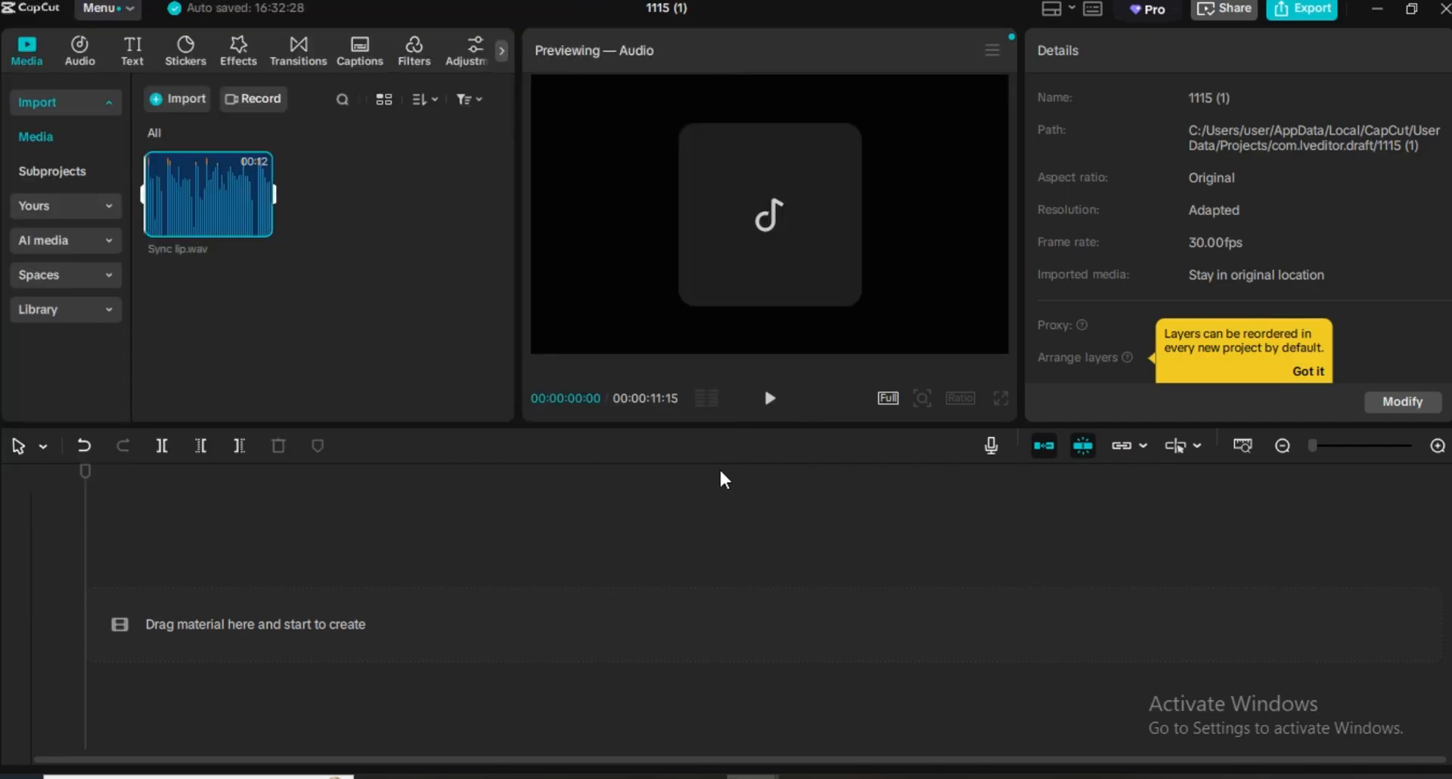
left_click(264, 224)
left_click_drag(266, 203, 356, 403)
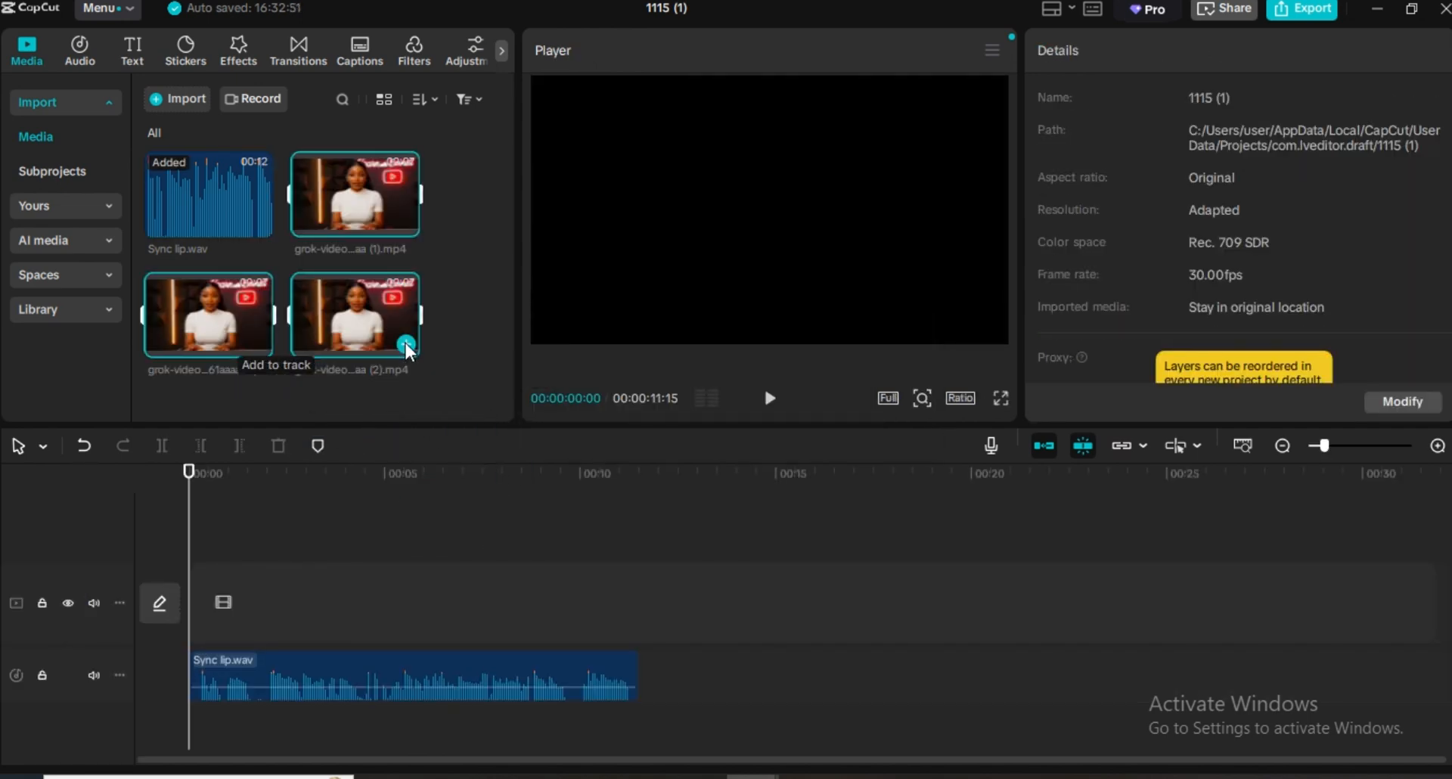
left_click(407, 345)
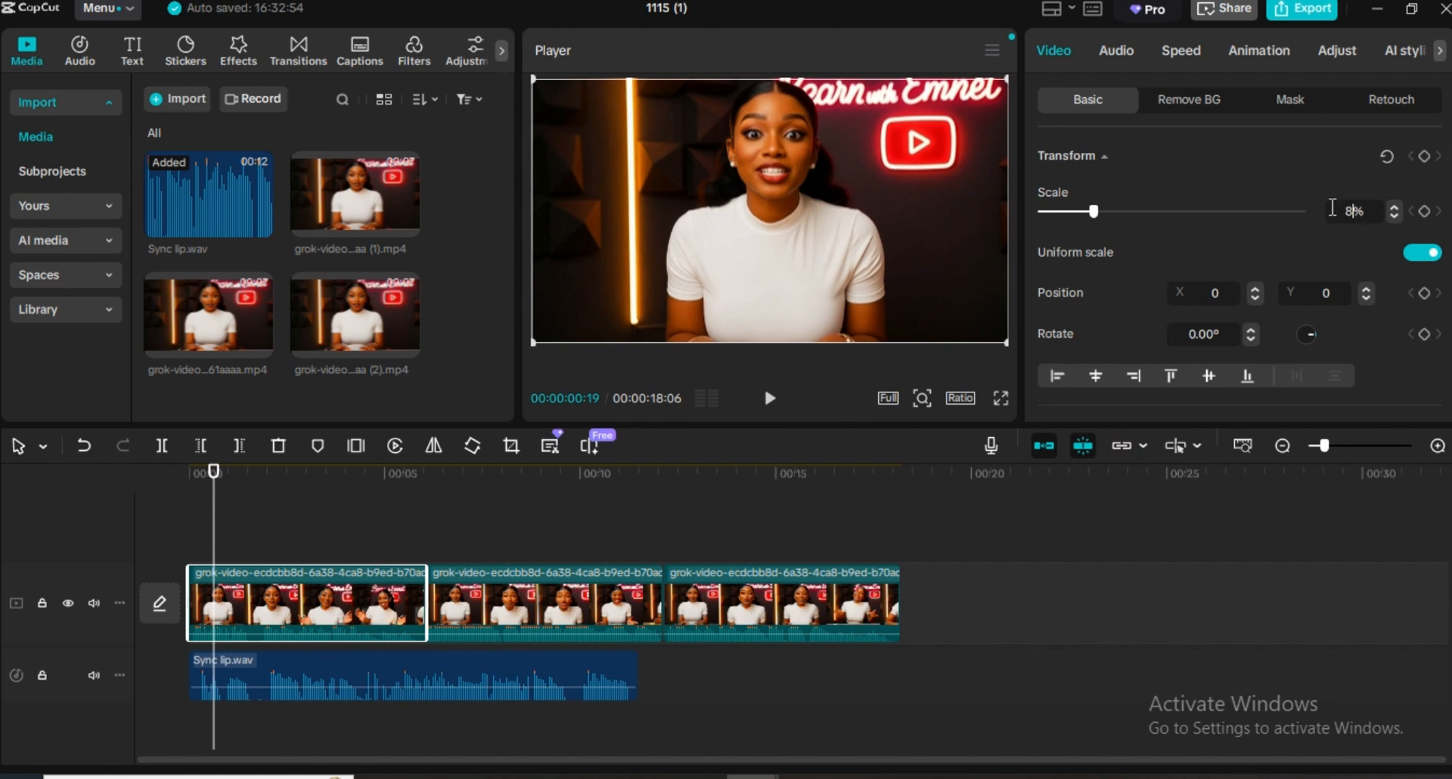
- Scale the first video clip to 86% so it sits inside a black border
key("Return")
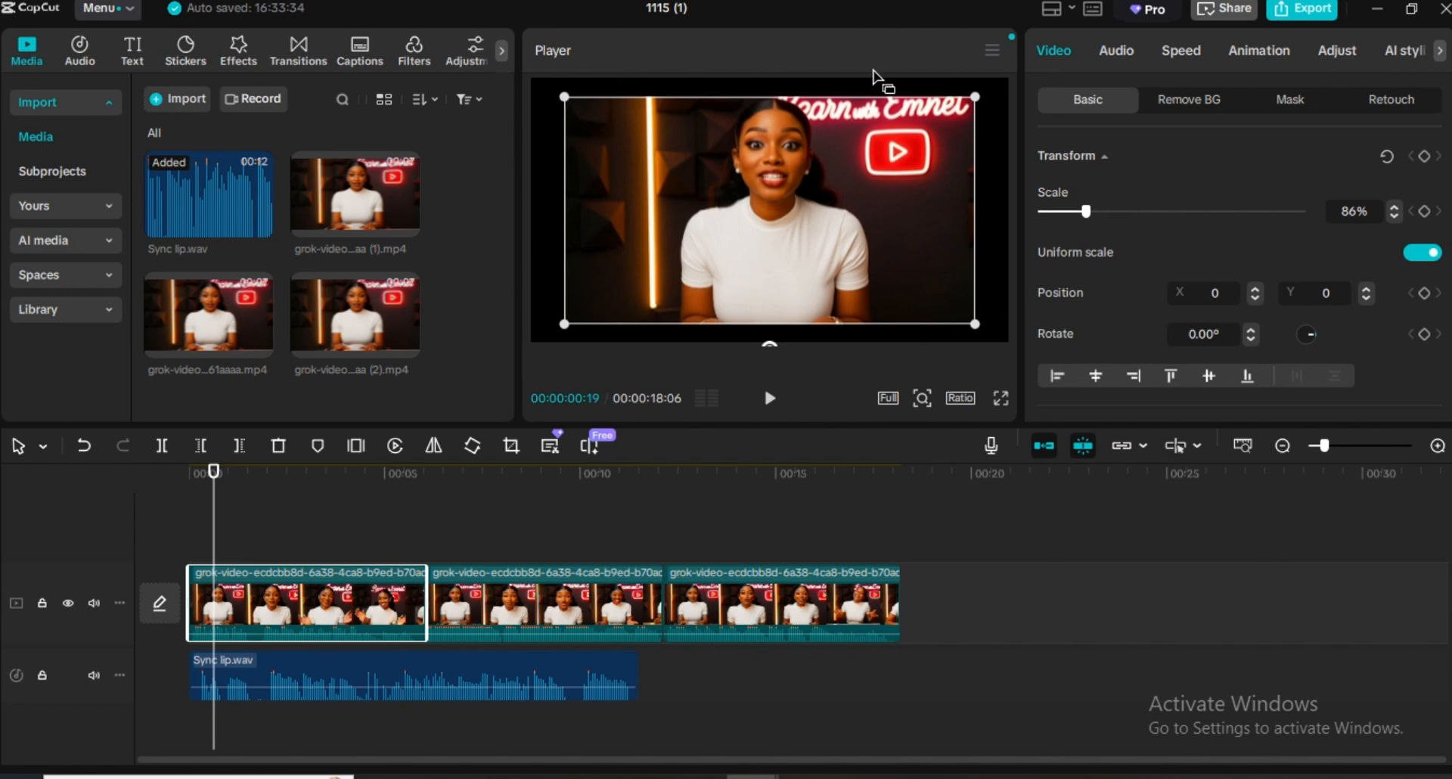
left_click(995, 318)
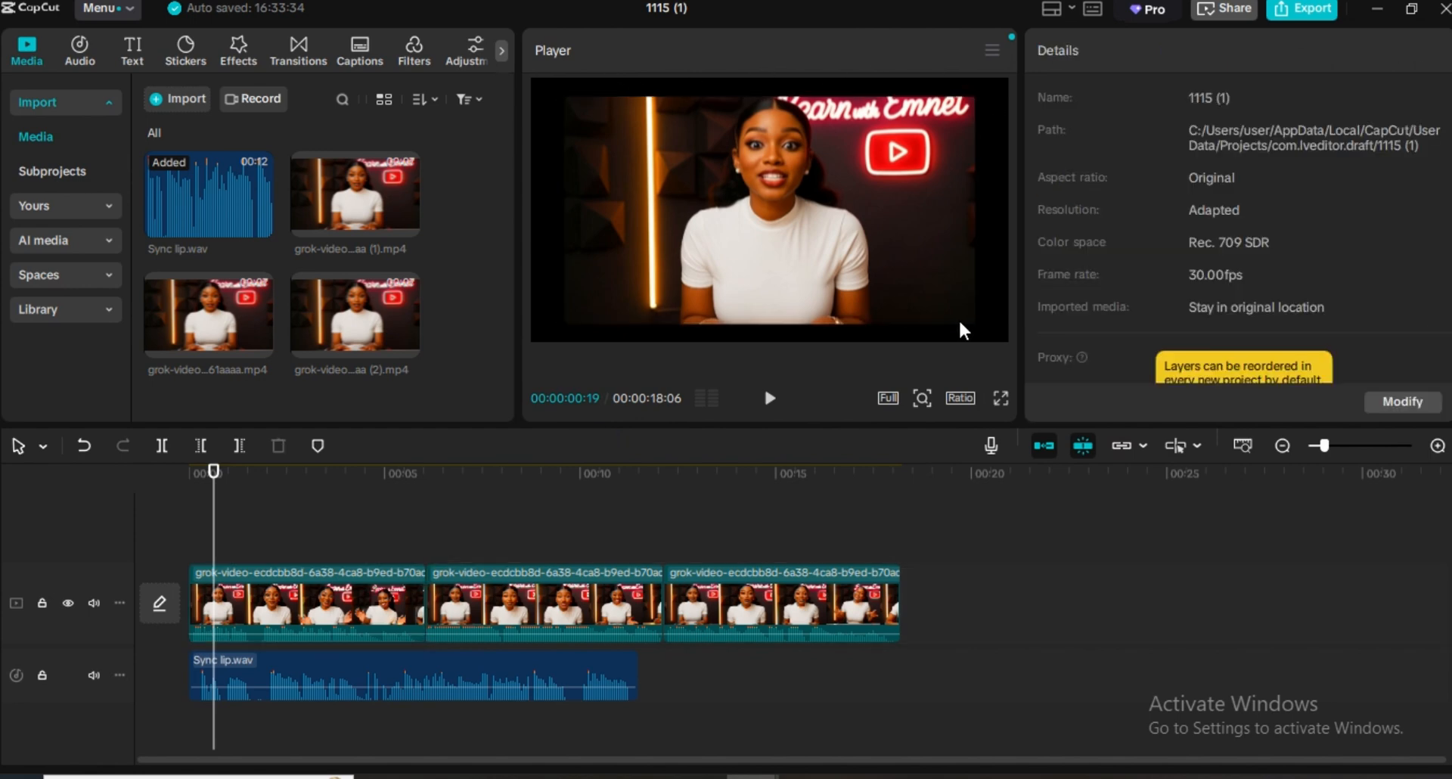
left_click(285, 623)
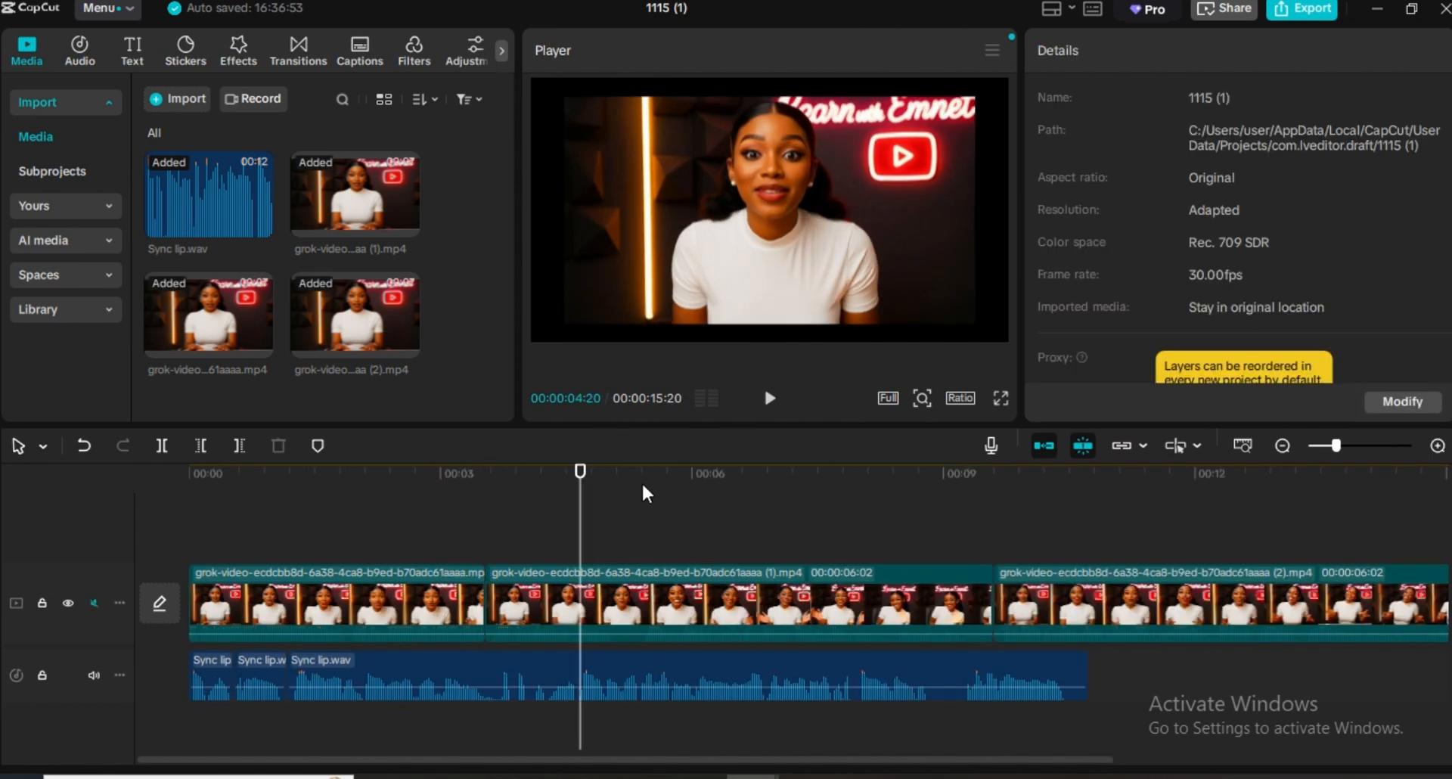
- Extend the first video clip to 00:00:04:18 and move the extra clip copy onto the main track among the clips
left_click(453, 611)
left_click_drag(487, 605, 569, 605)
left_click(412, 502)
key("space")
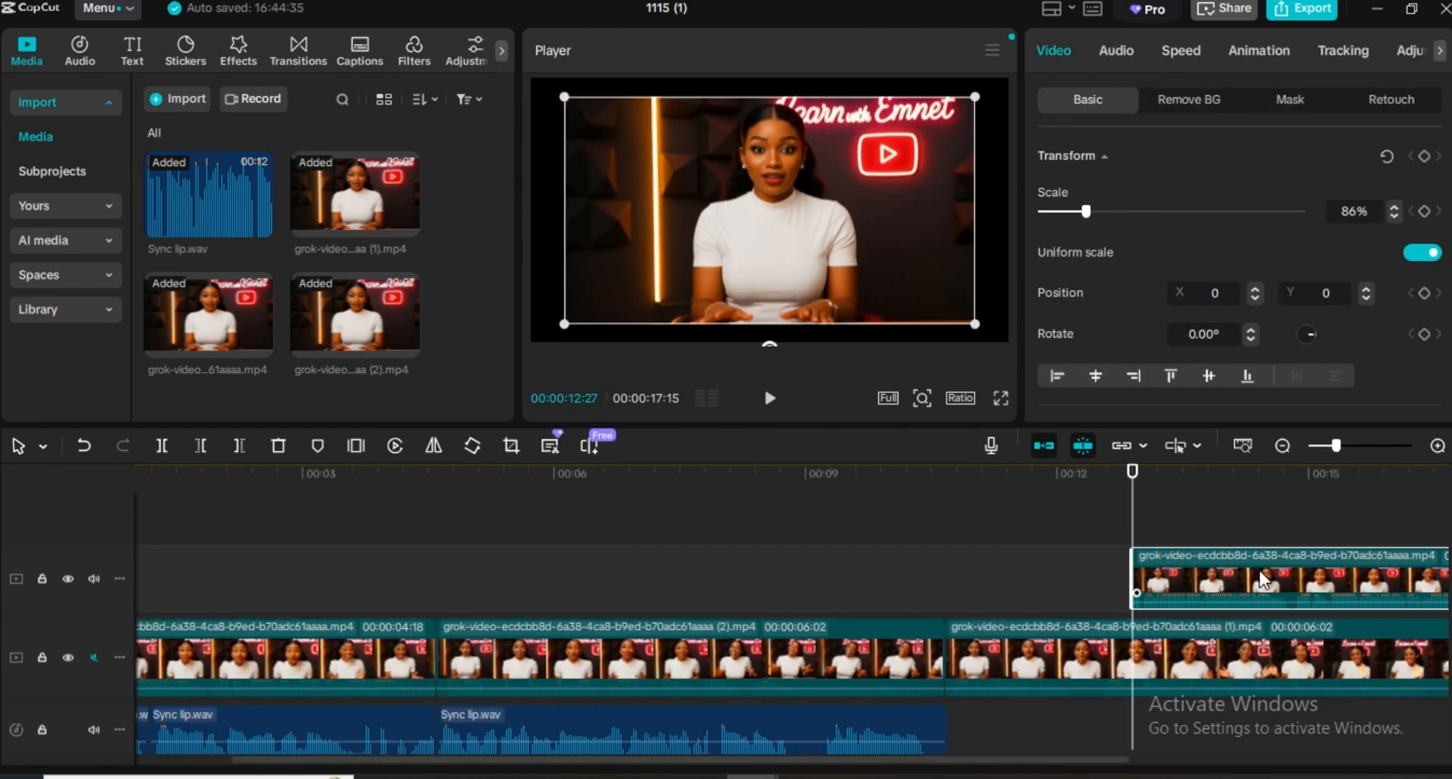
left_click_drag(1262, 581, 564, 649)
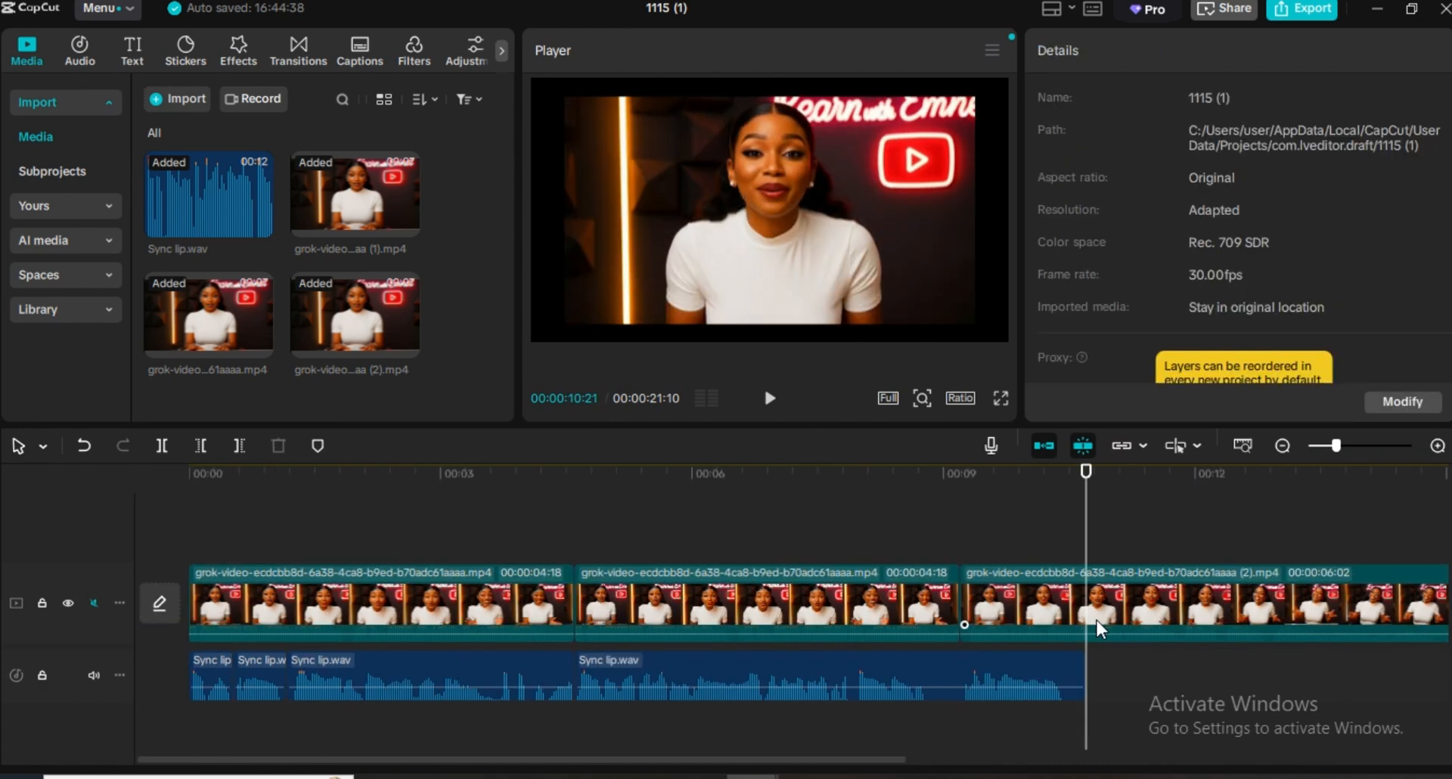
- Split the last video clip at the end of the audio, 00:00:10:21, and delete all video after it
left_click(1100, 628)
key("ctrl+b")
key("Delete")
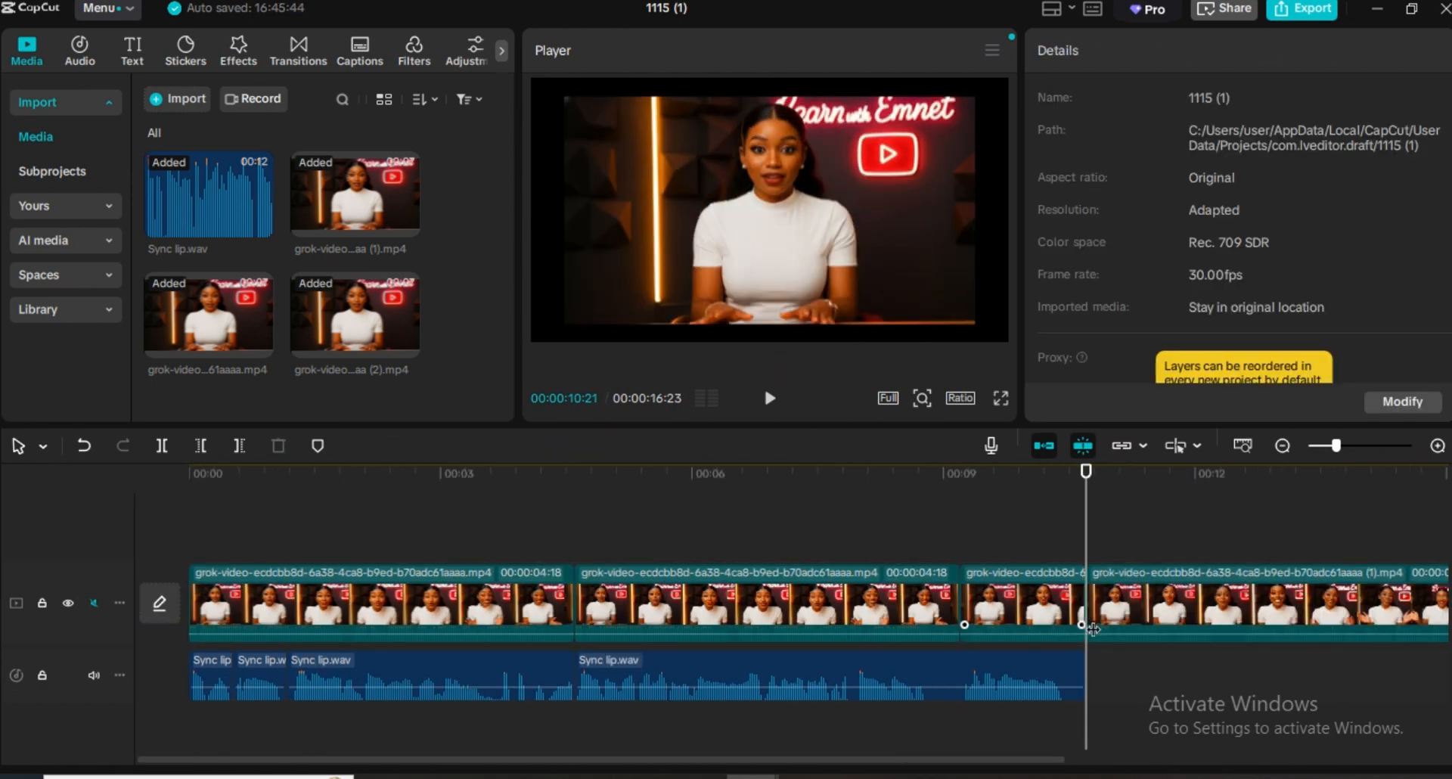
left_click(1165, 628)
key("Delete")
- Delete all Sync lip audio clips from the timeline, keeping only the video clips
key("ctrl+a")
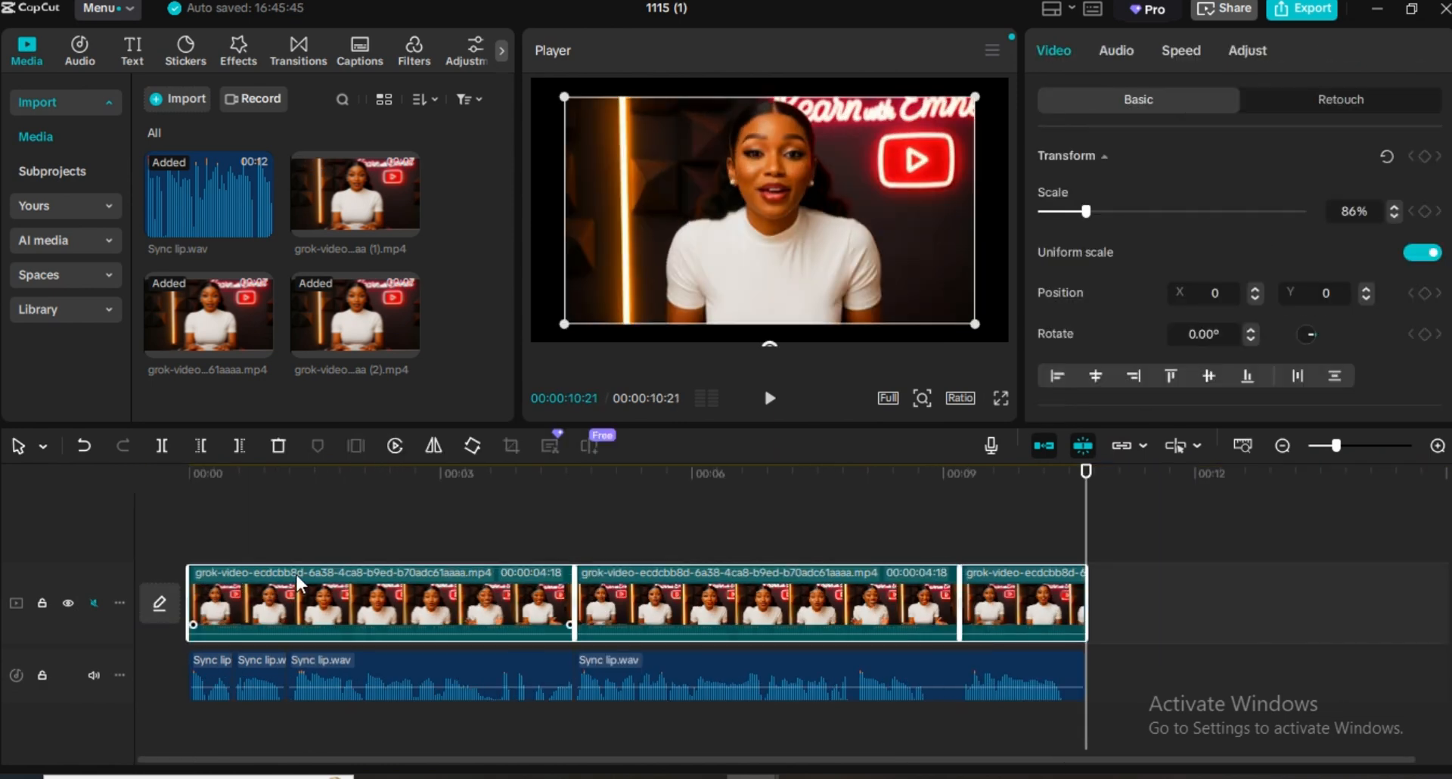
left_click(195, 681)
key("Delete")
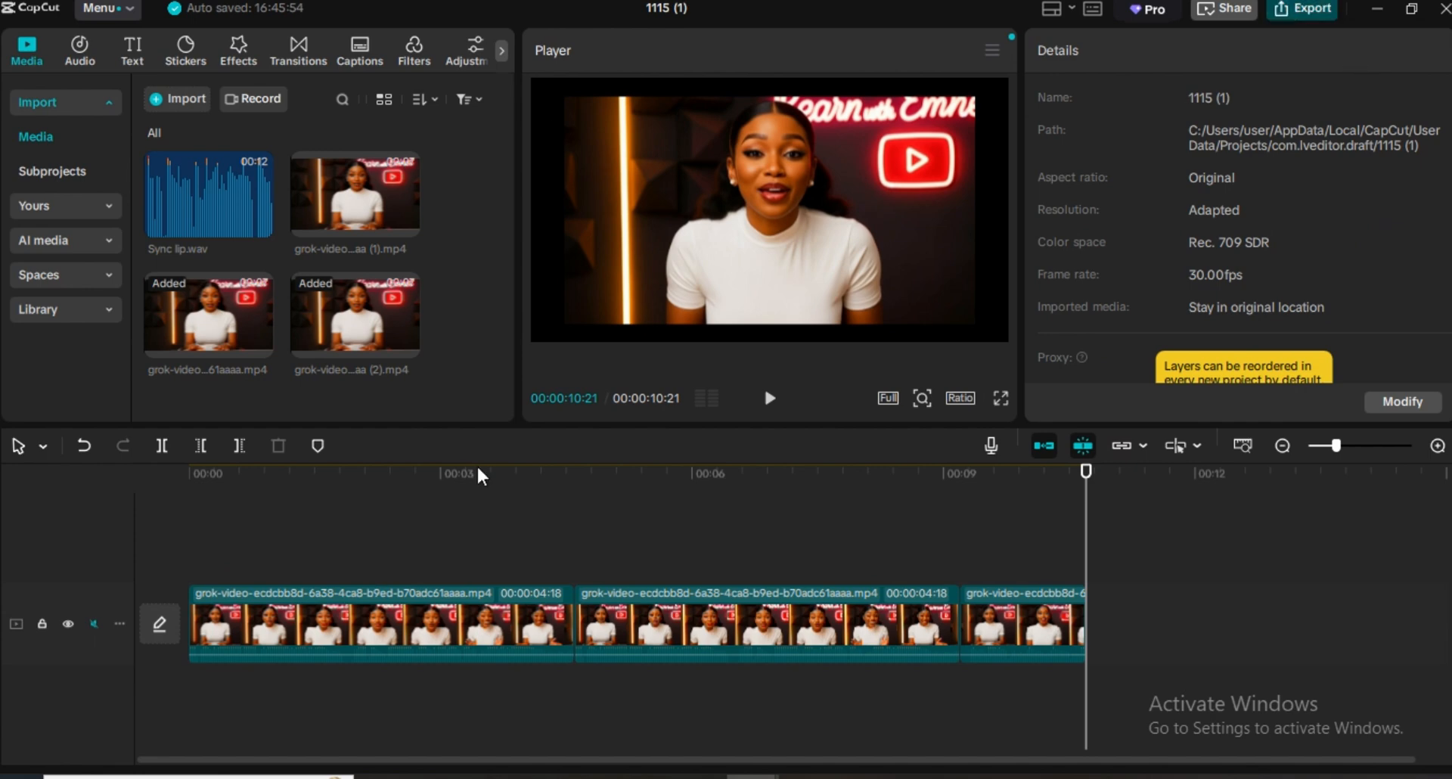
- Export the video without audio as a 1080P mp4 named Emnet on drive E
key("ctrl+e")
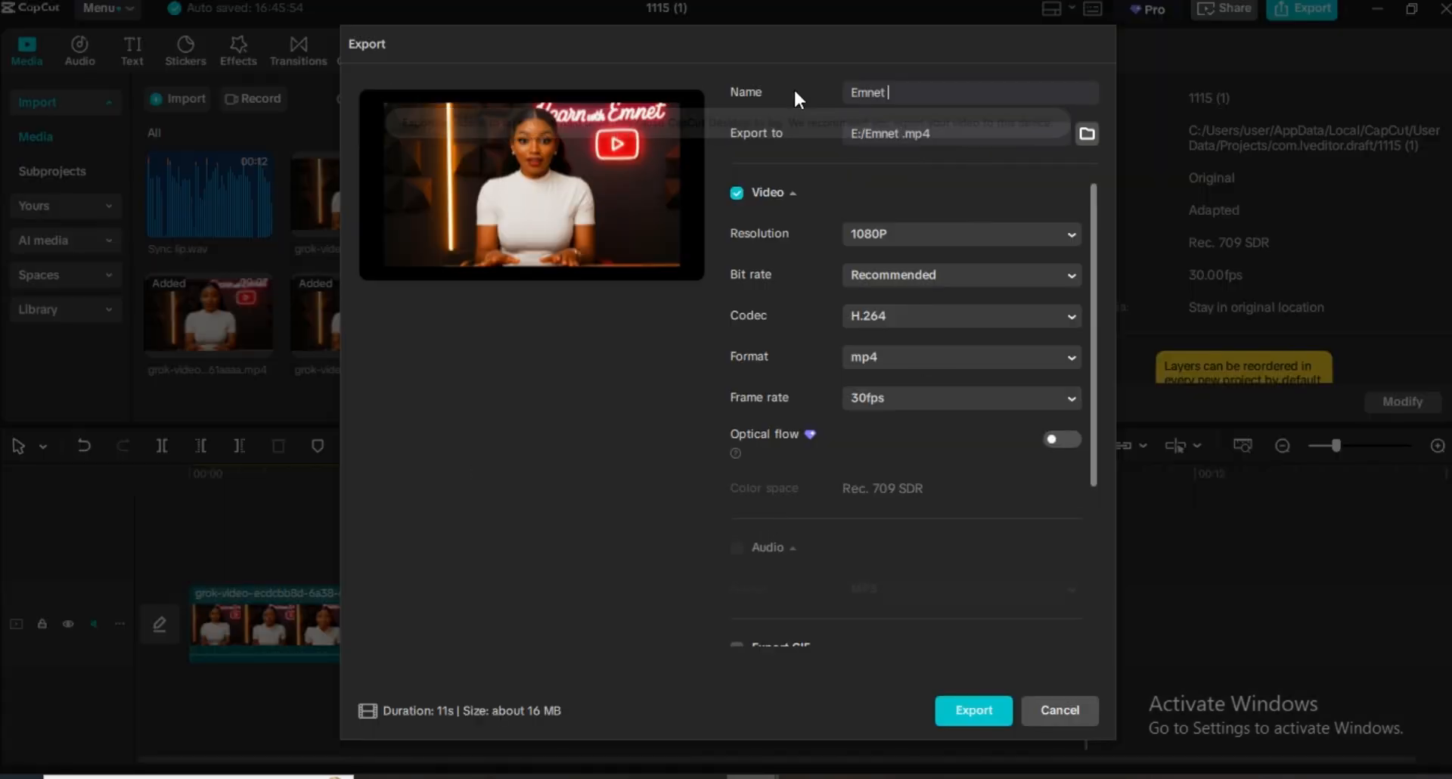
left_click(961, 716)
left_click(1060, 708)
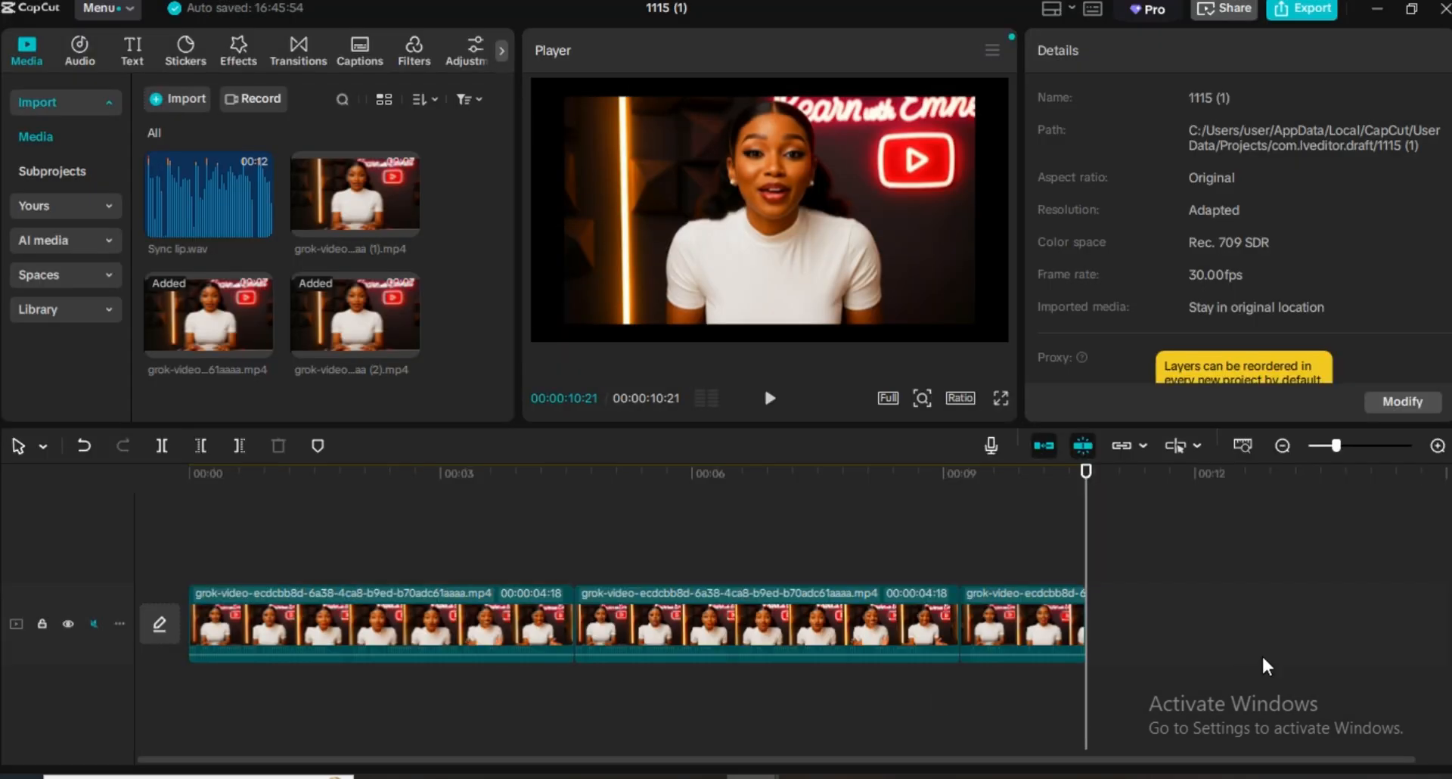
- Restore the audio clips and delete the video clips from the timeline instead
key("ctrl+z")
key("Delete")
- Export only the audio as an MP3 named Emnet audio, with video export disabled
left_click(1297, 12)
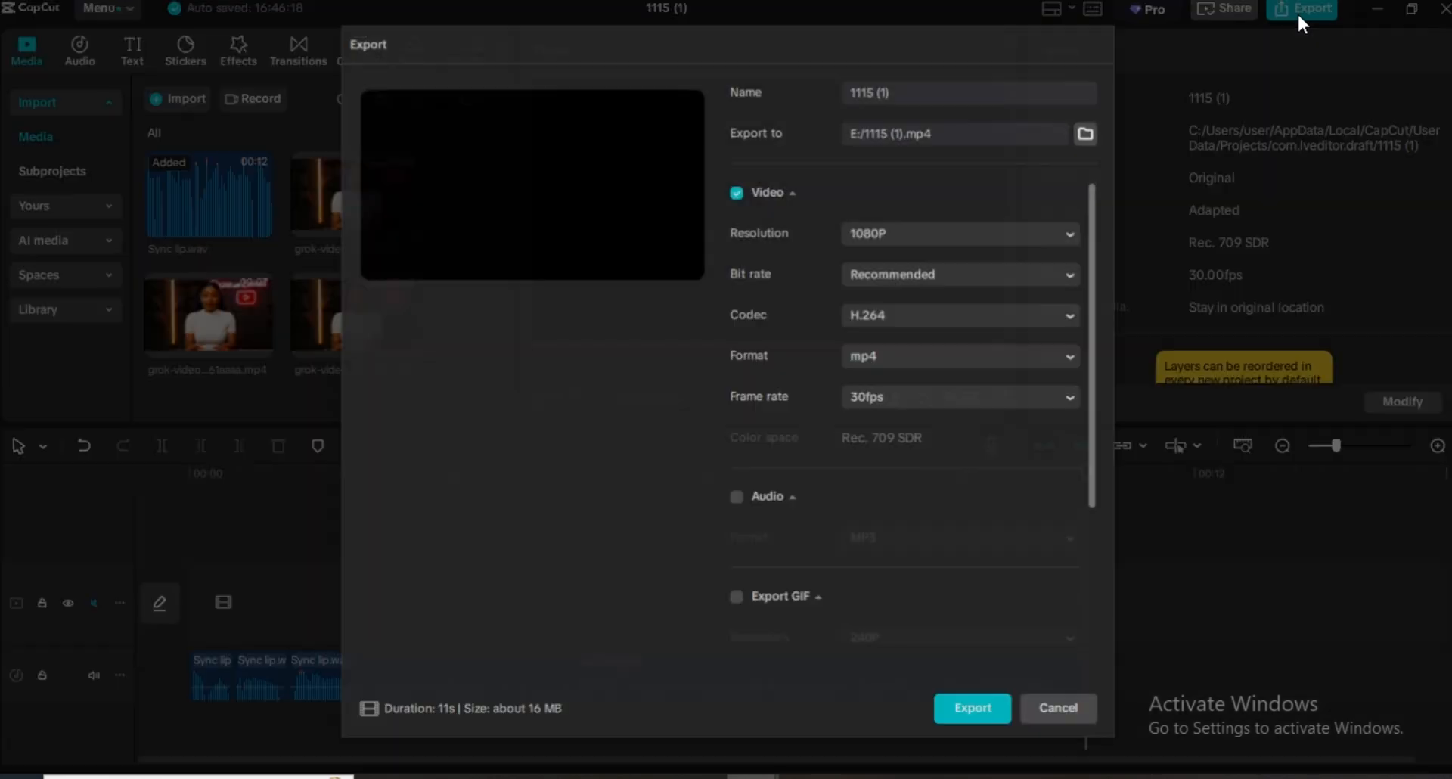
left_click(737, 500)
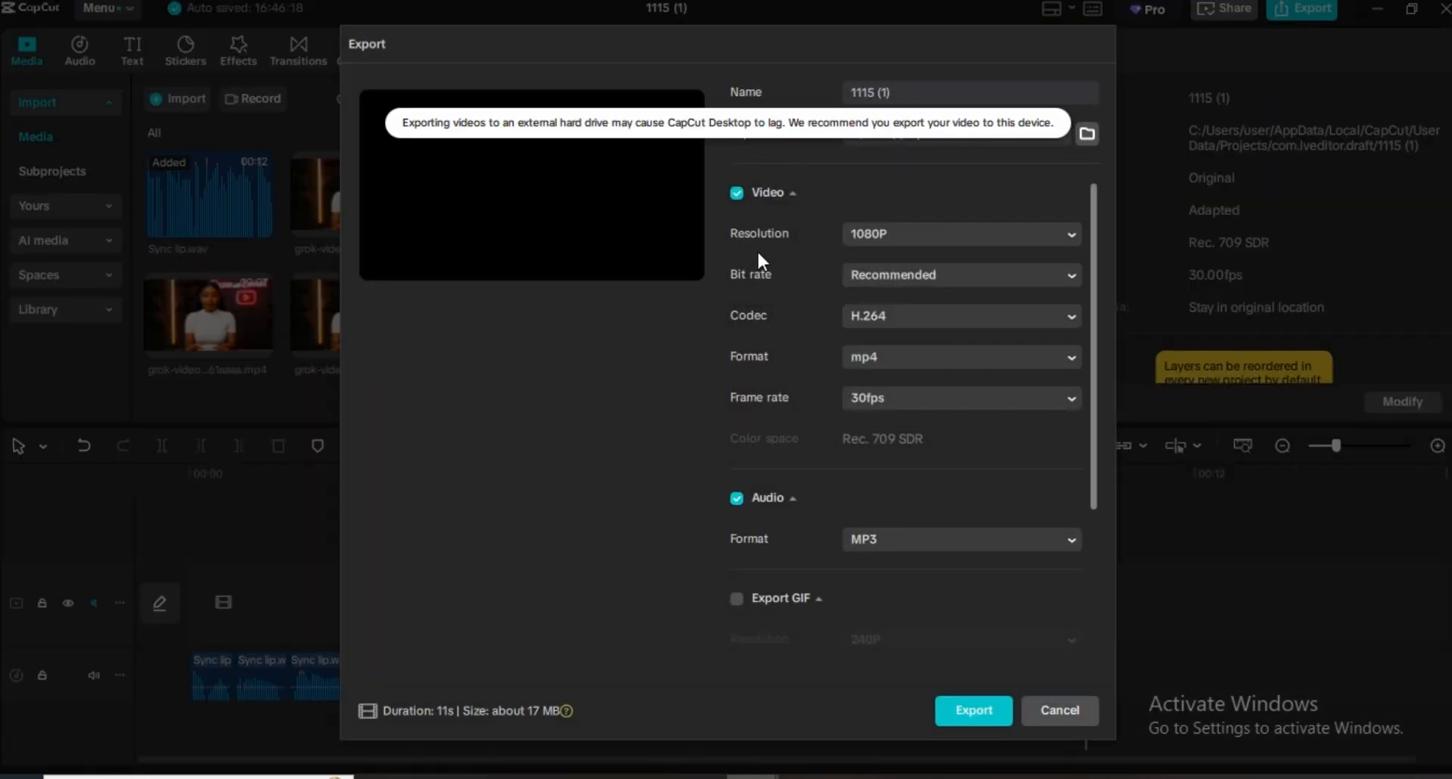
left_click(738, 193)
triple_click(896, 91)
type("Extract audio")
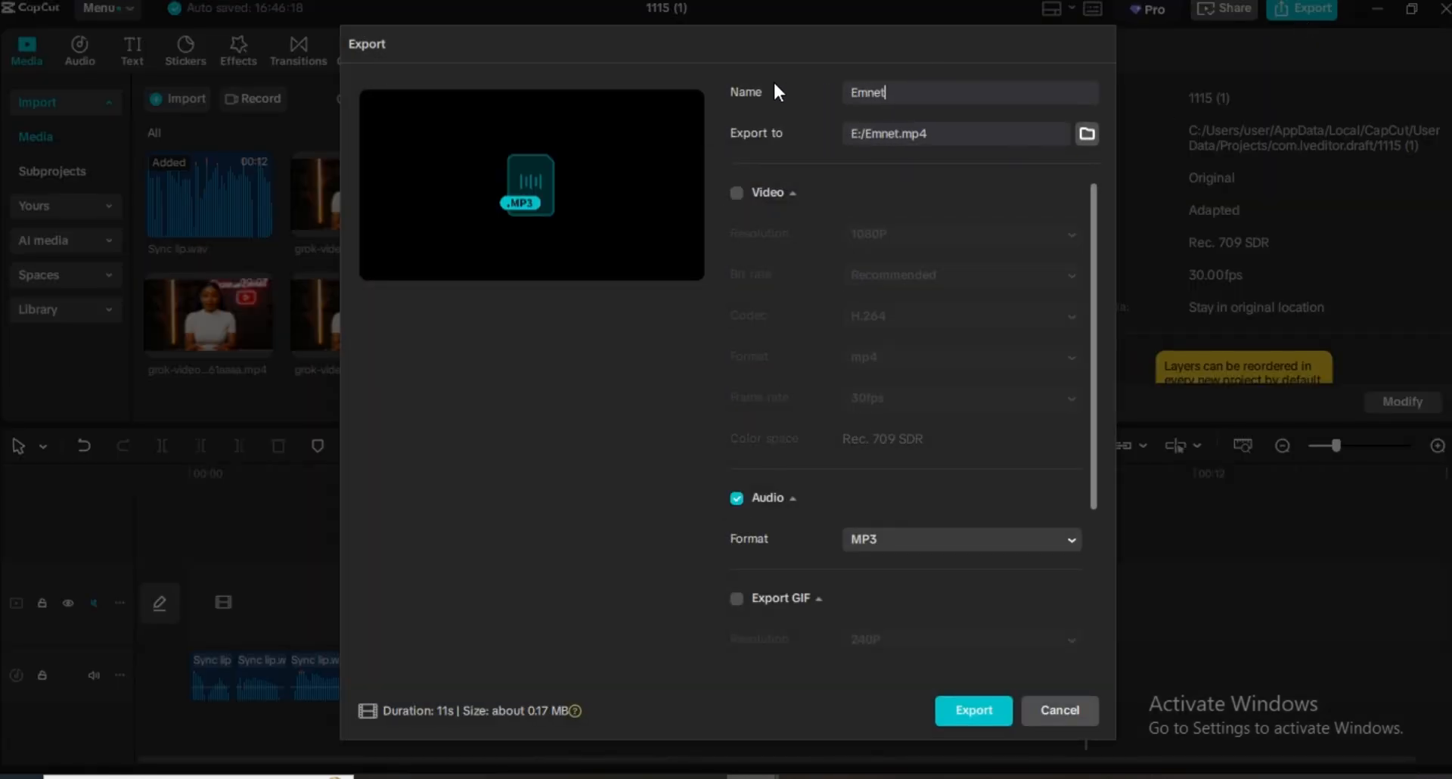
left_click(973, 711)
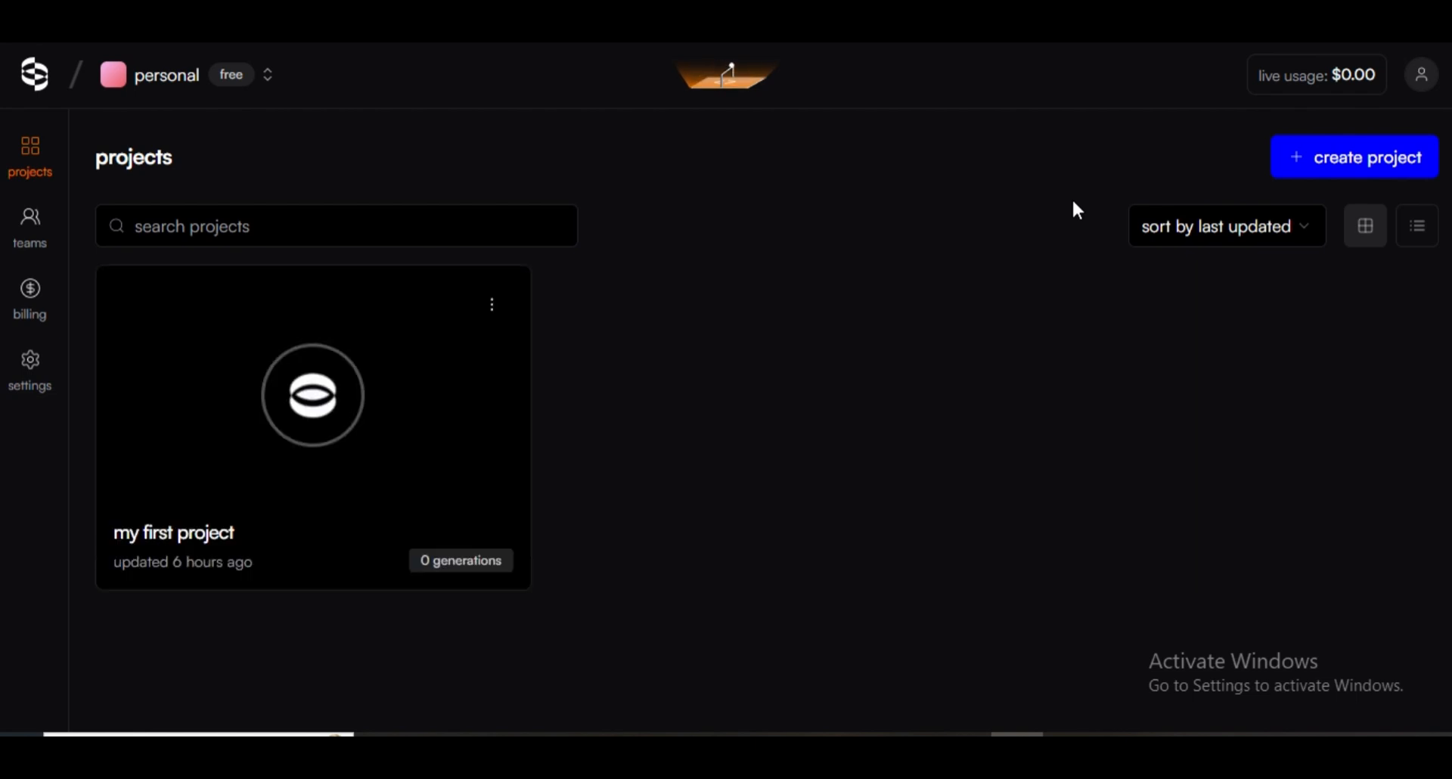
- Switch to the sync.so dashboard, create a project named Emnet and change its editor to advanced mode
left_click(1353, 157)
left_click(617, 408)
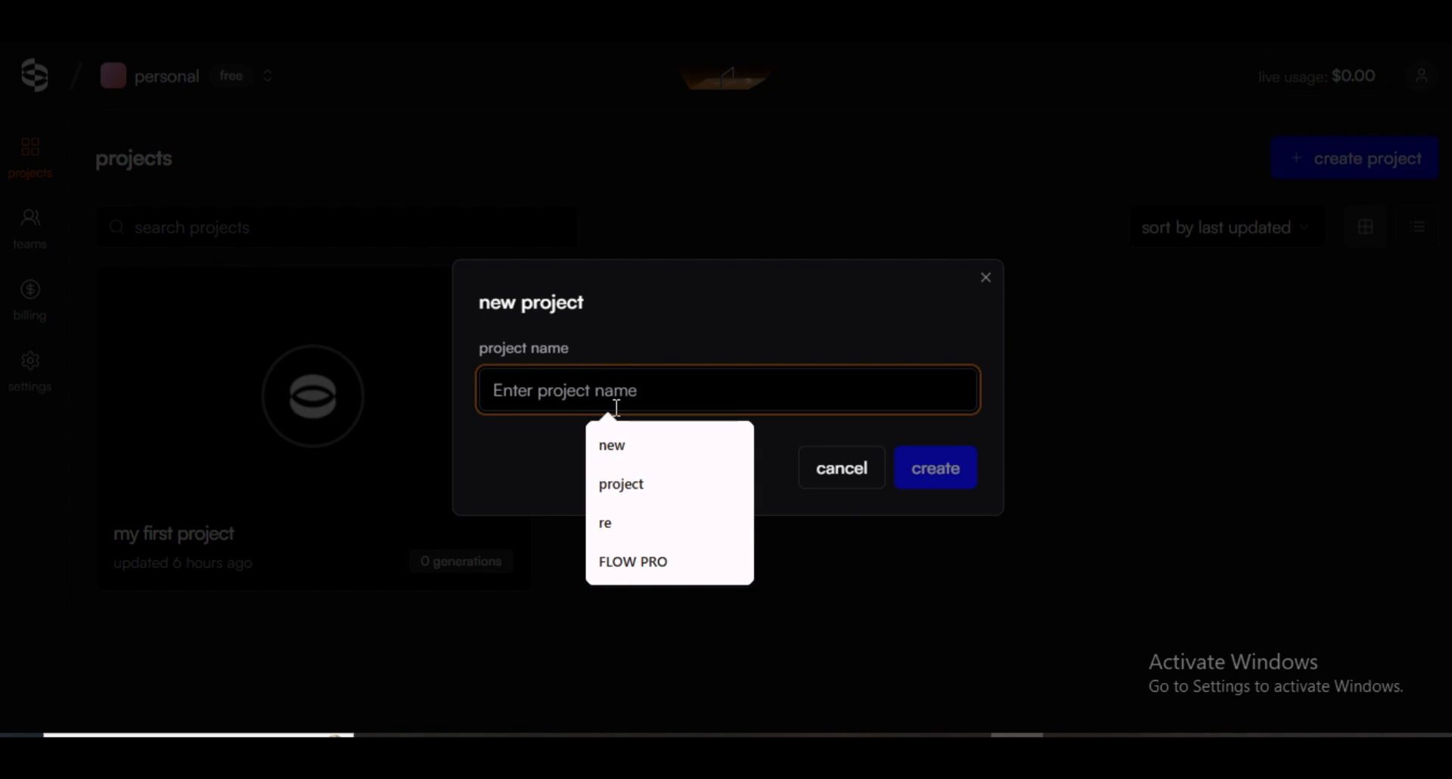
type("Emnet")
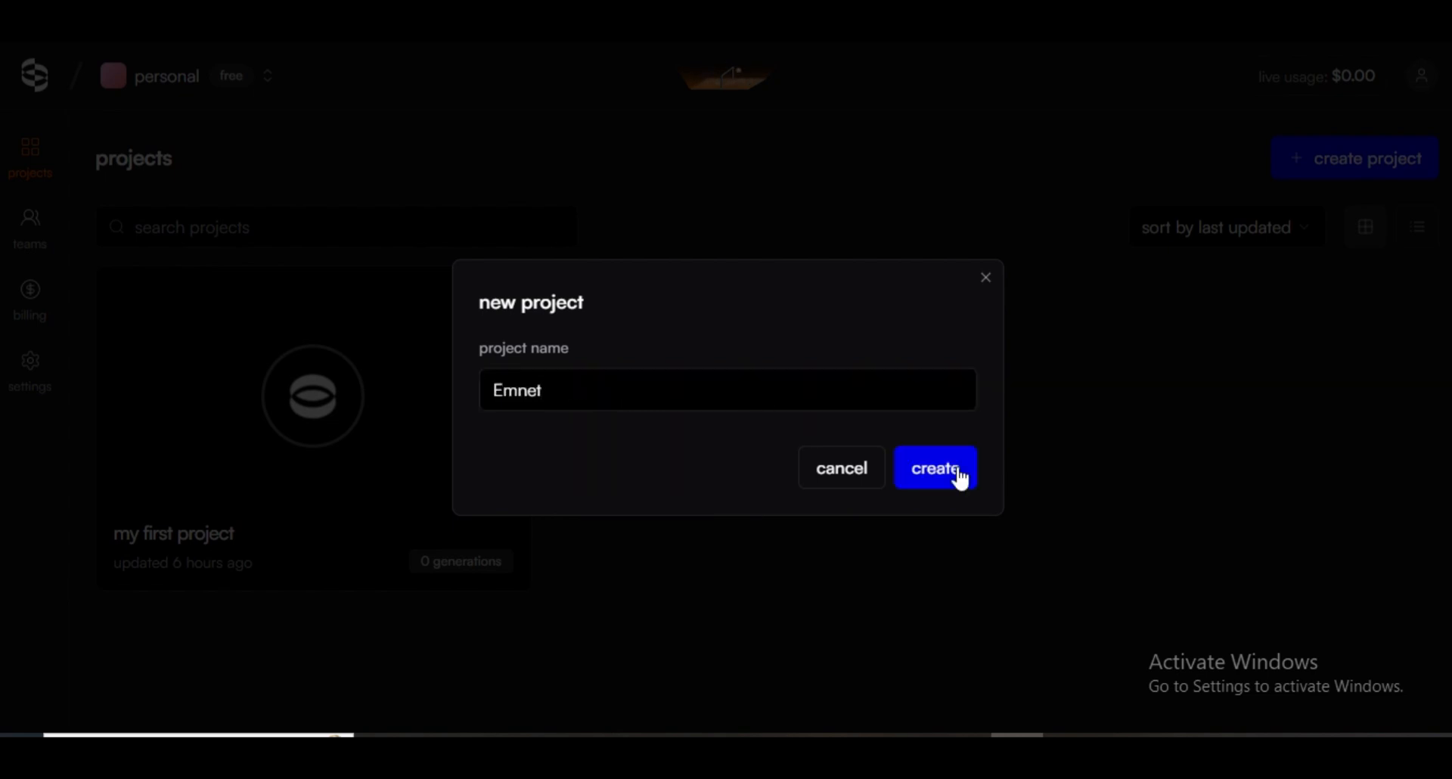
left_click(956, 469)
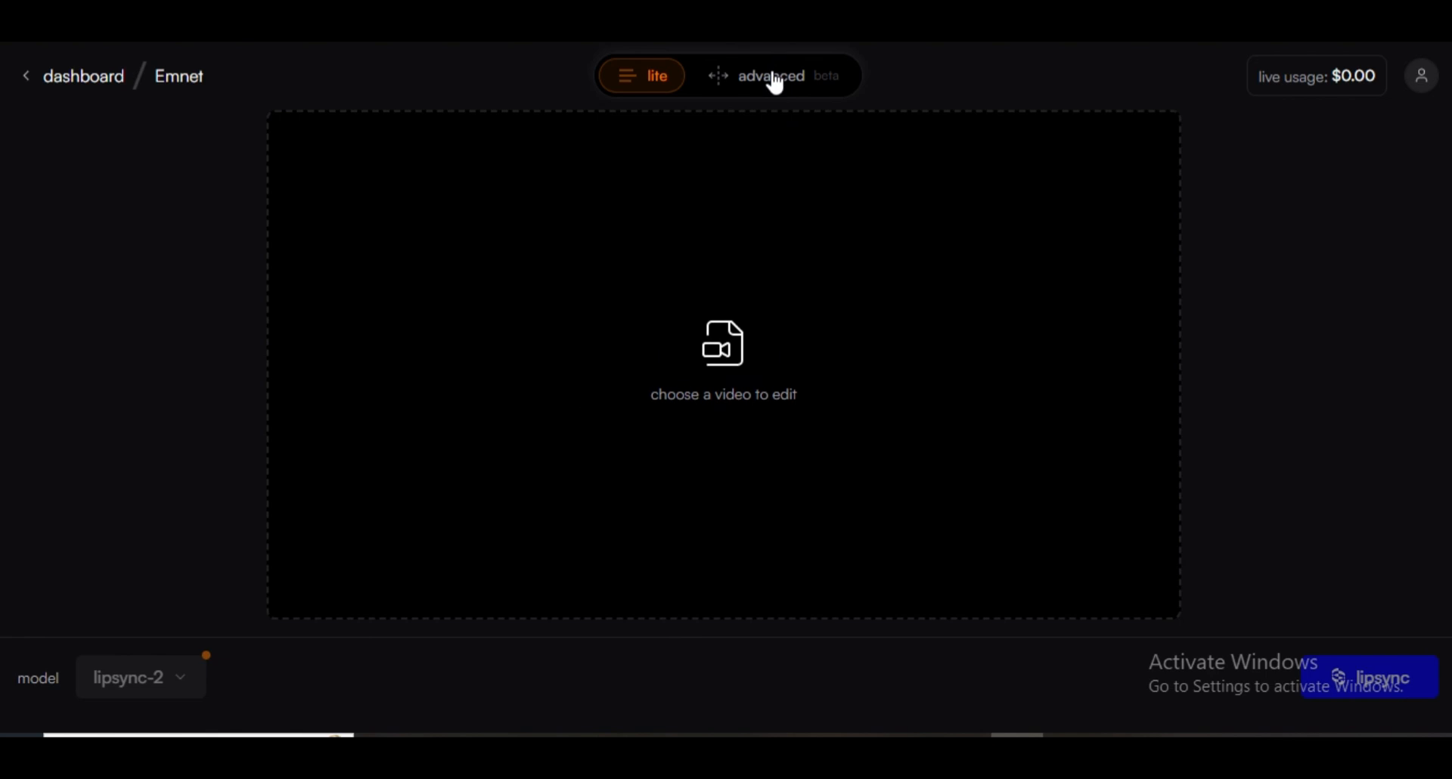
left_click(801, 79)
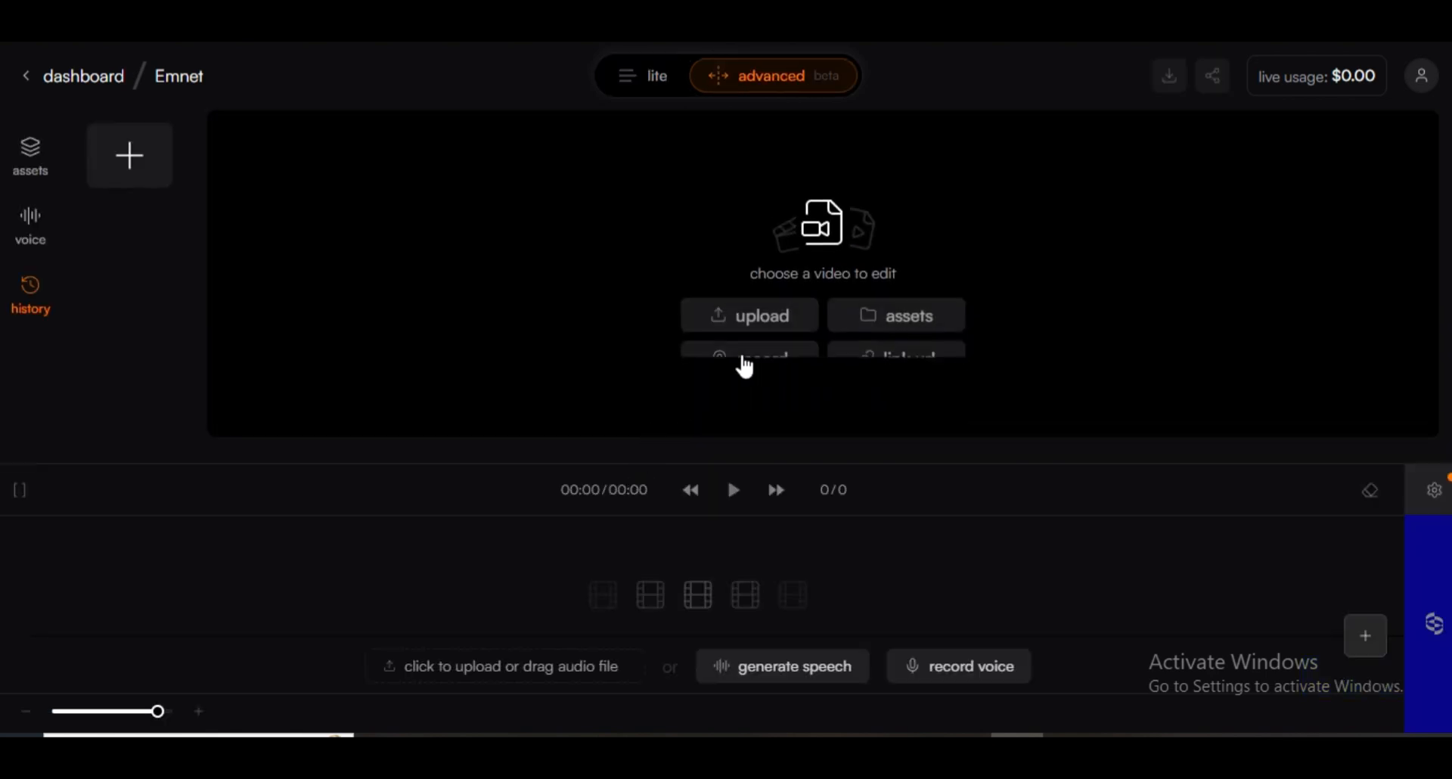
- Upload the exported Emnet video from Local Disk (E:) as the project's source video
left_click(742, 304)
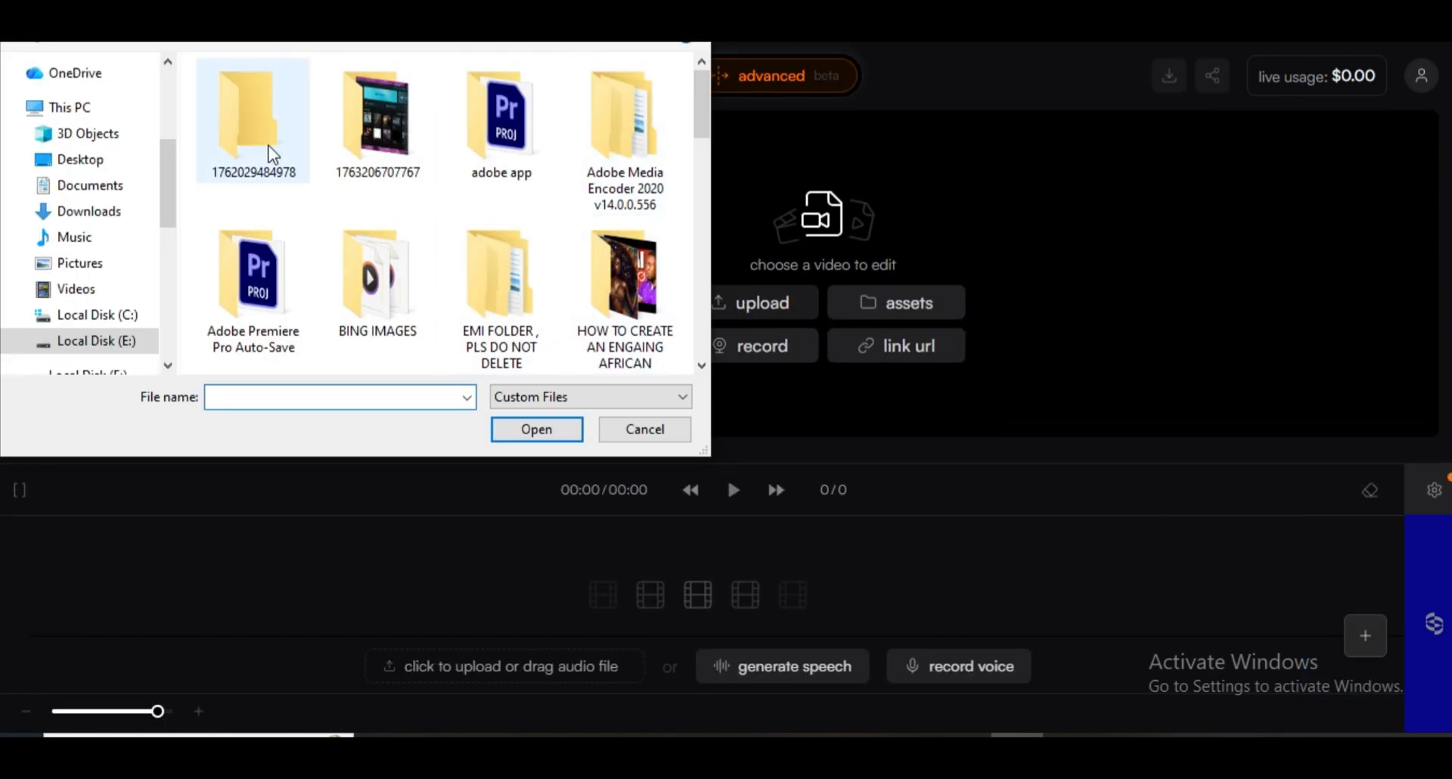
scroll(529, 151, "down", 10)
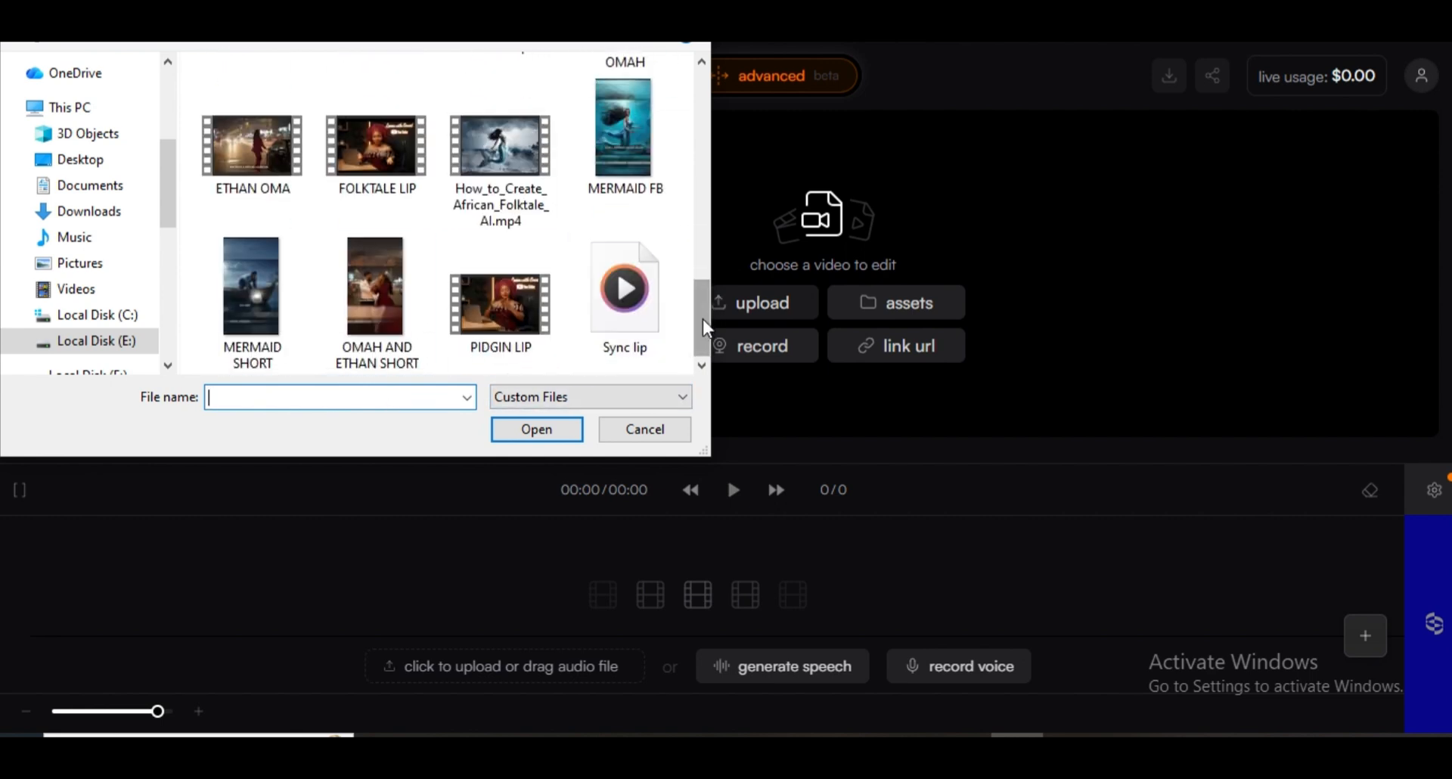
left_click_drag(702, 319, 705, 268)
left_click(500, 212)
left_click(533, 430)
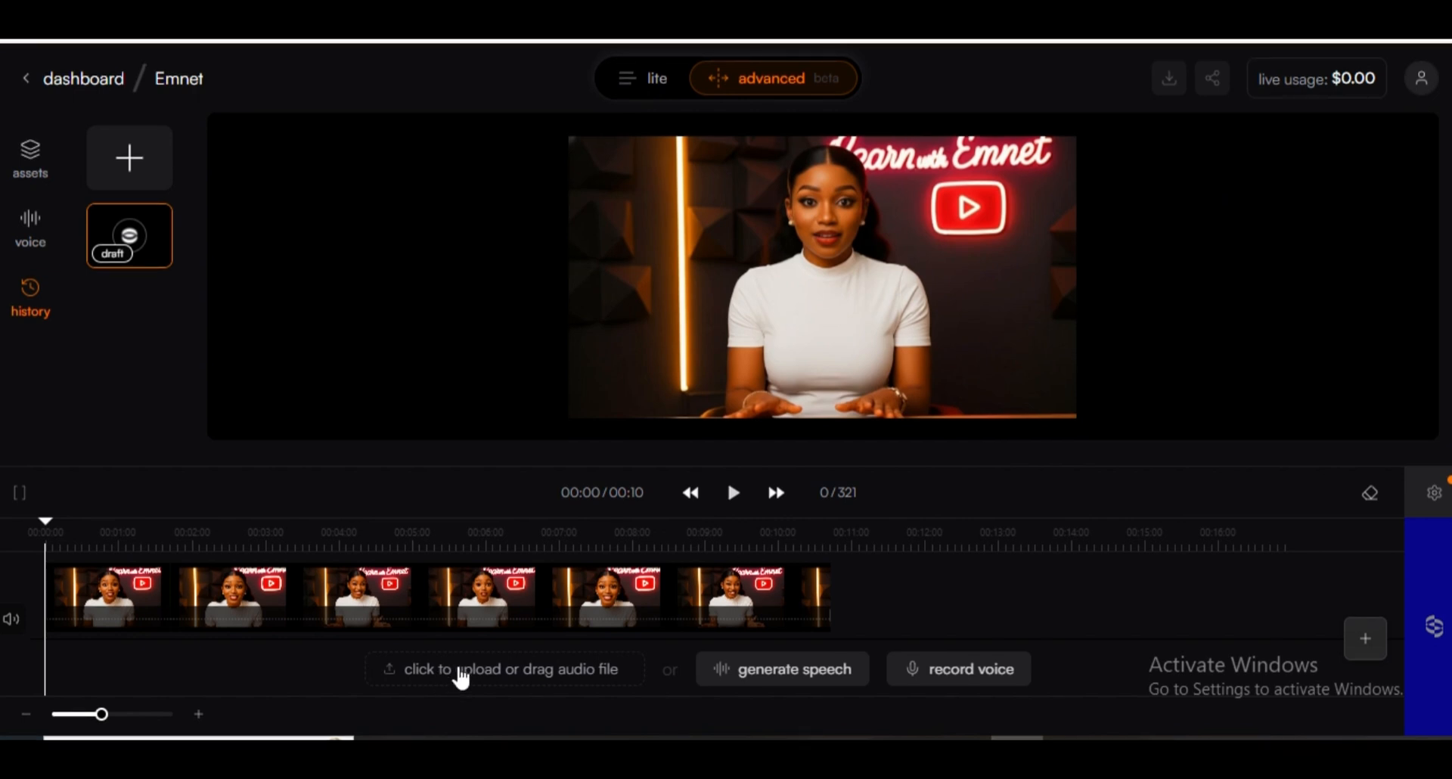
- Upload the Emnet audio file from Local Disk (E:) as the project's audio track
scroll(680, 302, "down", 5)
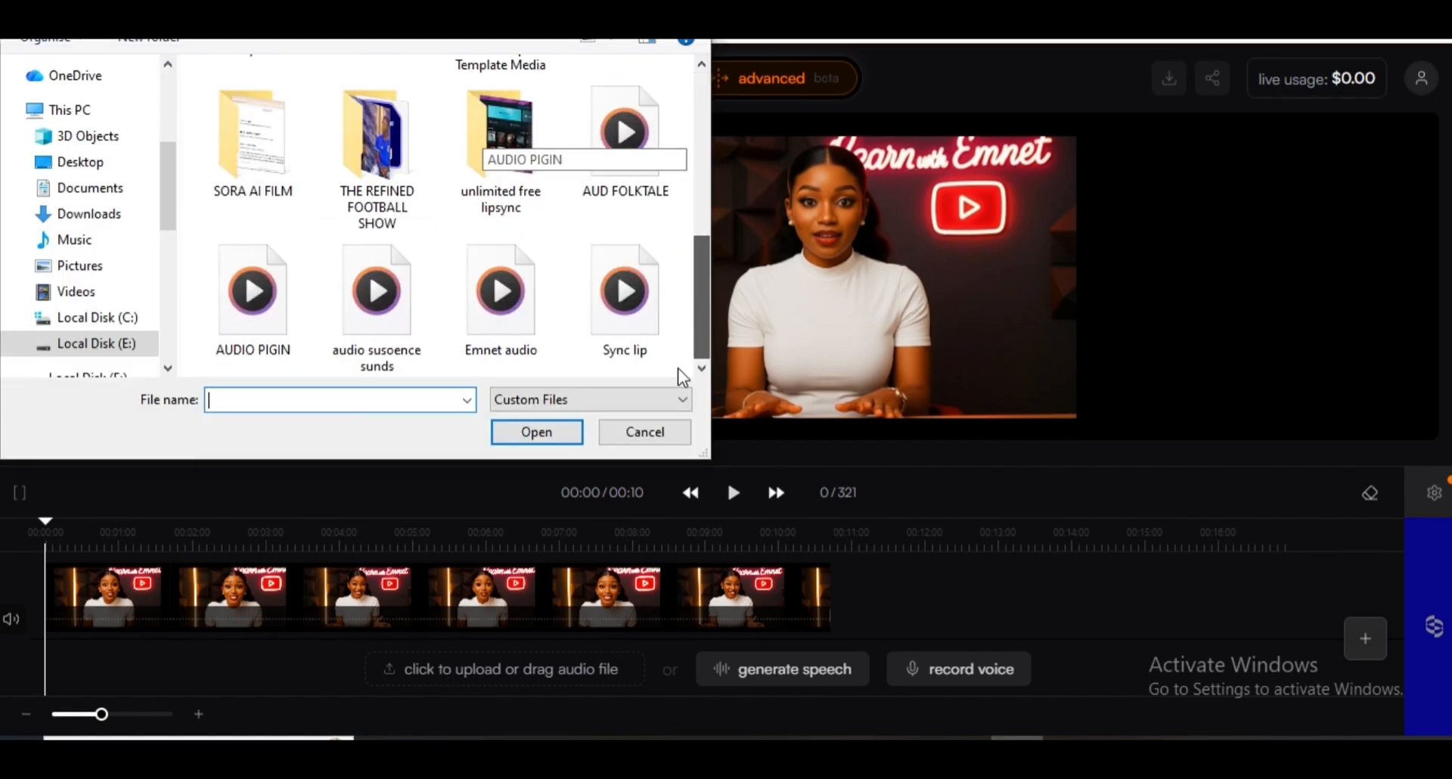
left_click(501, 302)
left_click(536, 432)
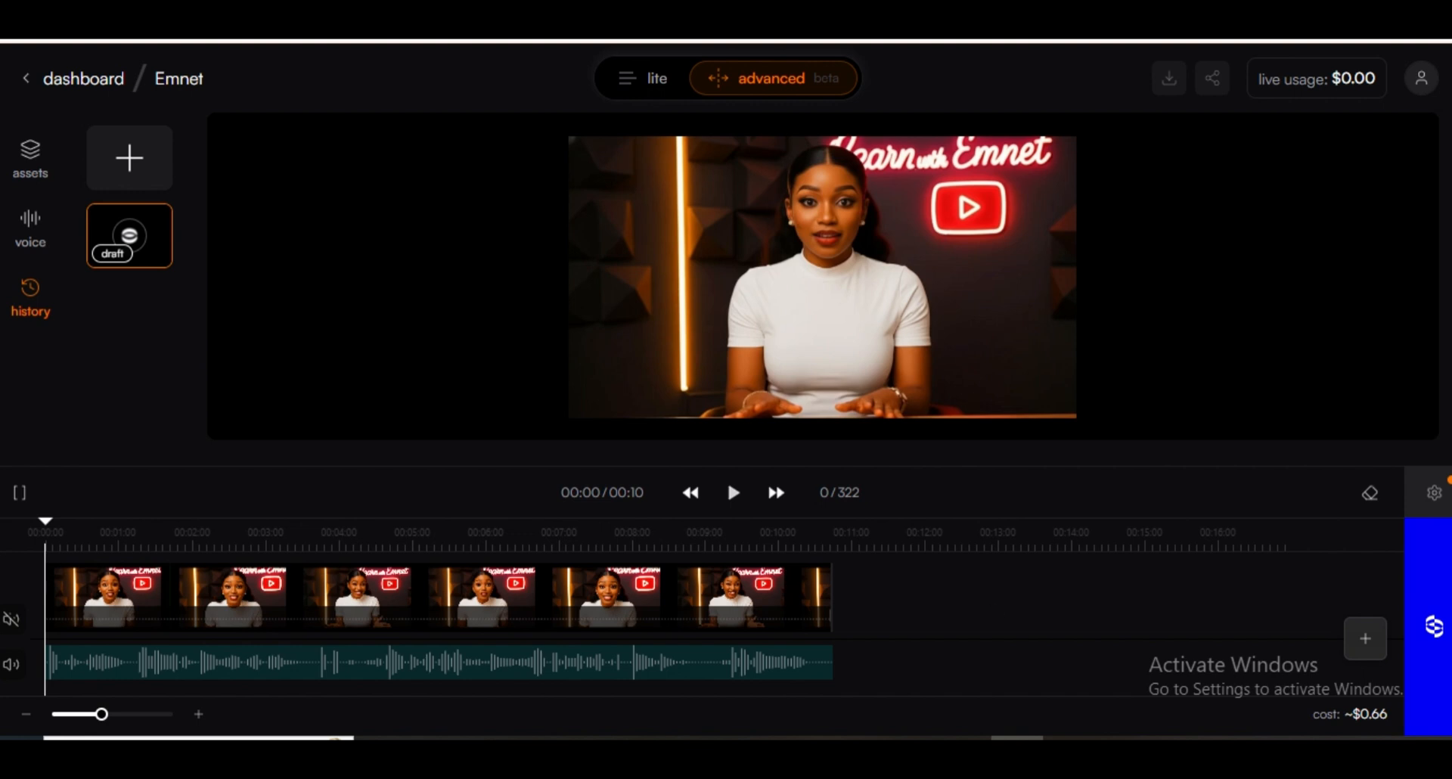
- Generate the lipsync for the uploaded video and audio, and play the lipsynced result
left_click(1437, 628)
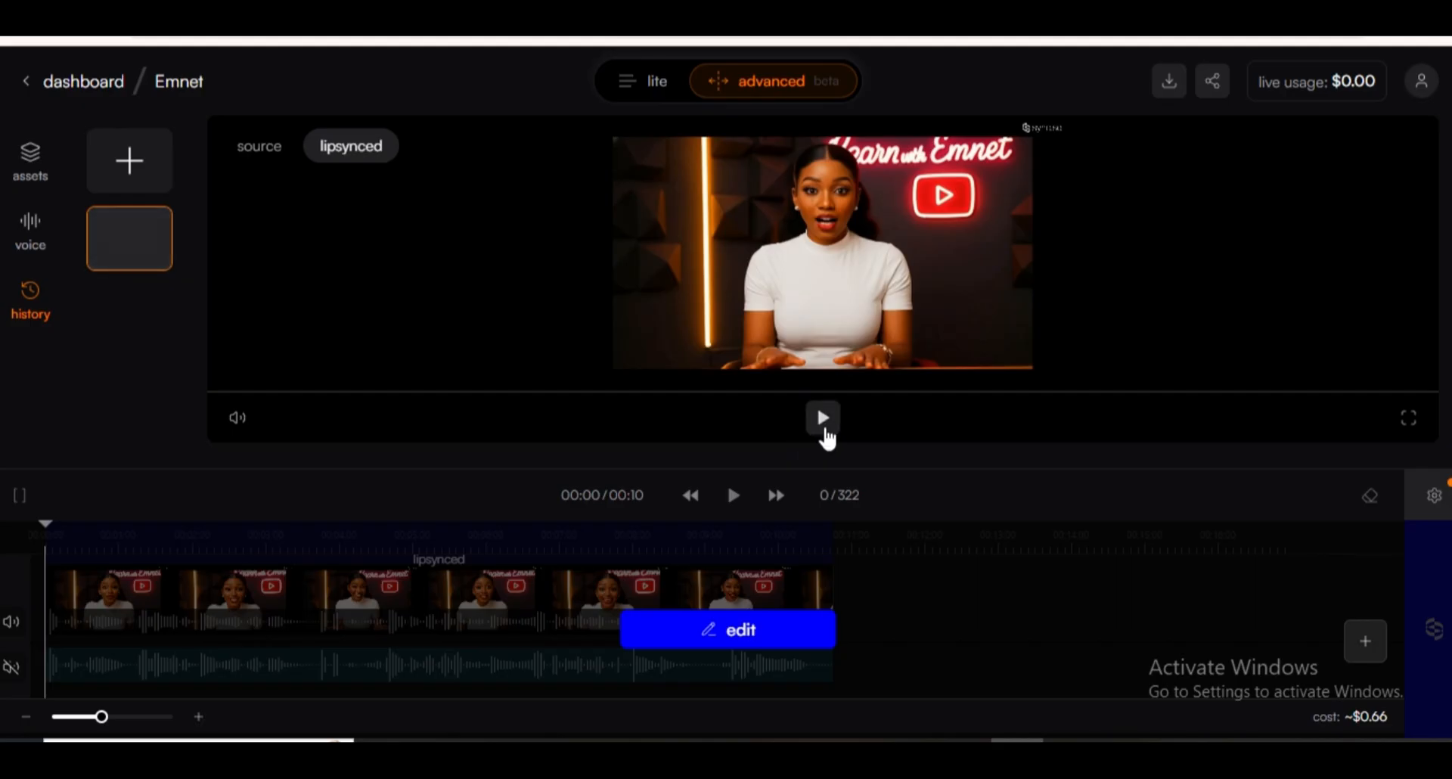
left_click(829, 430)
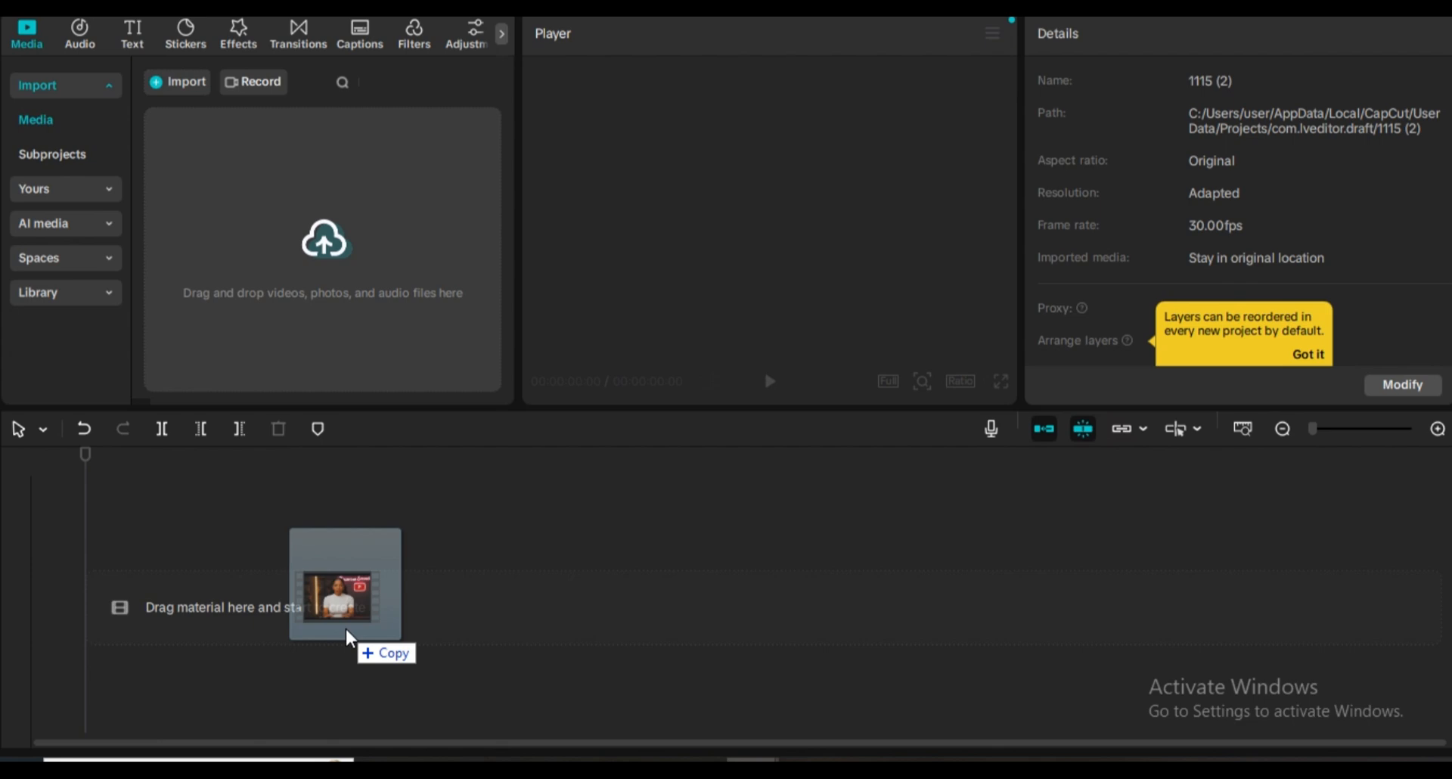
- In CapCut, place the lipsynced video on the timeline and crop away its black borders and the sync.so watermark
left_click_drag(350, 638, 347, 633)
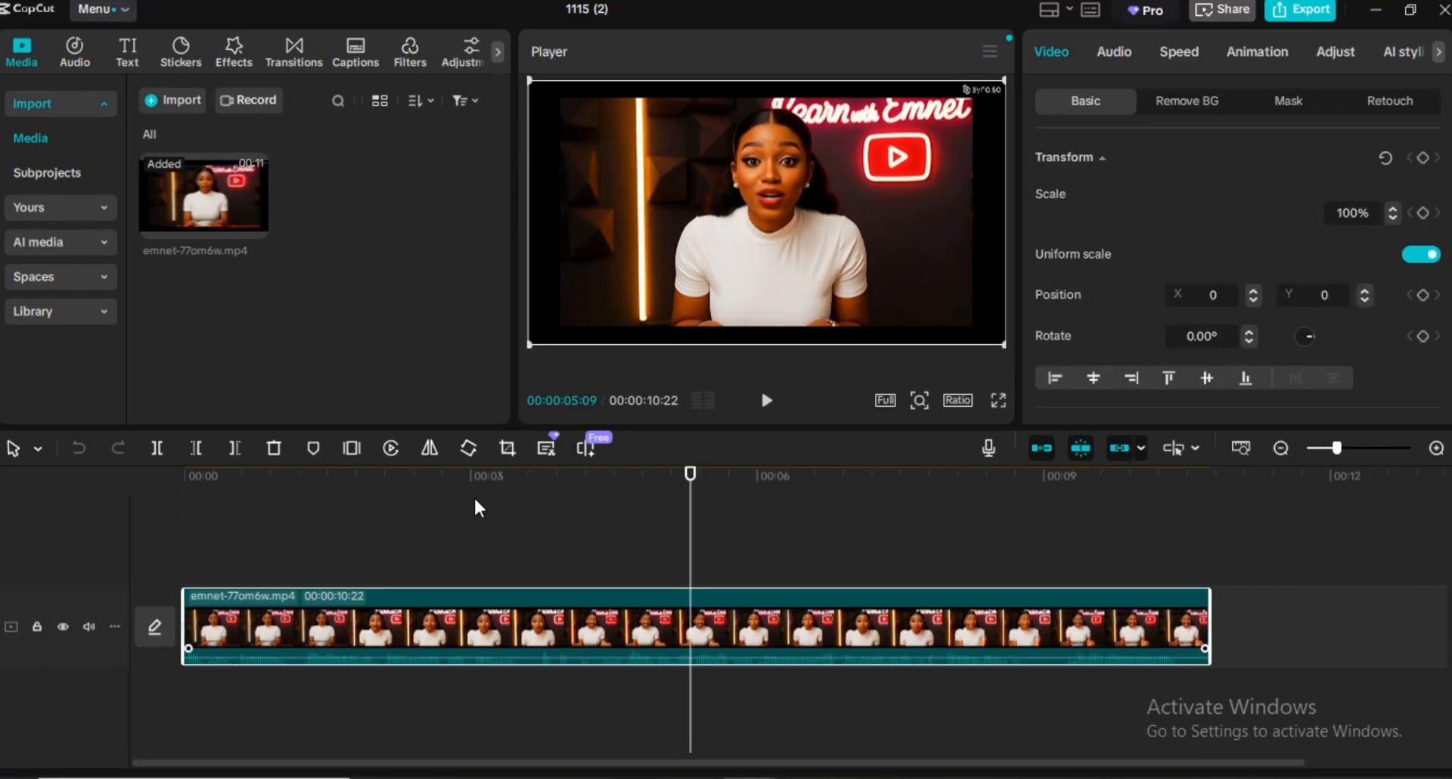
left_click(507, 447)
mouse_move(718, 134)
left_mouse_down()
mouse_move(716, 208)
mouse_move(712, 159)
left_mouse_up()
left_click_drag(1169, 389, 1111, 384)
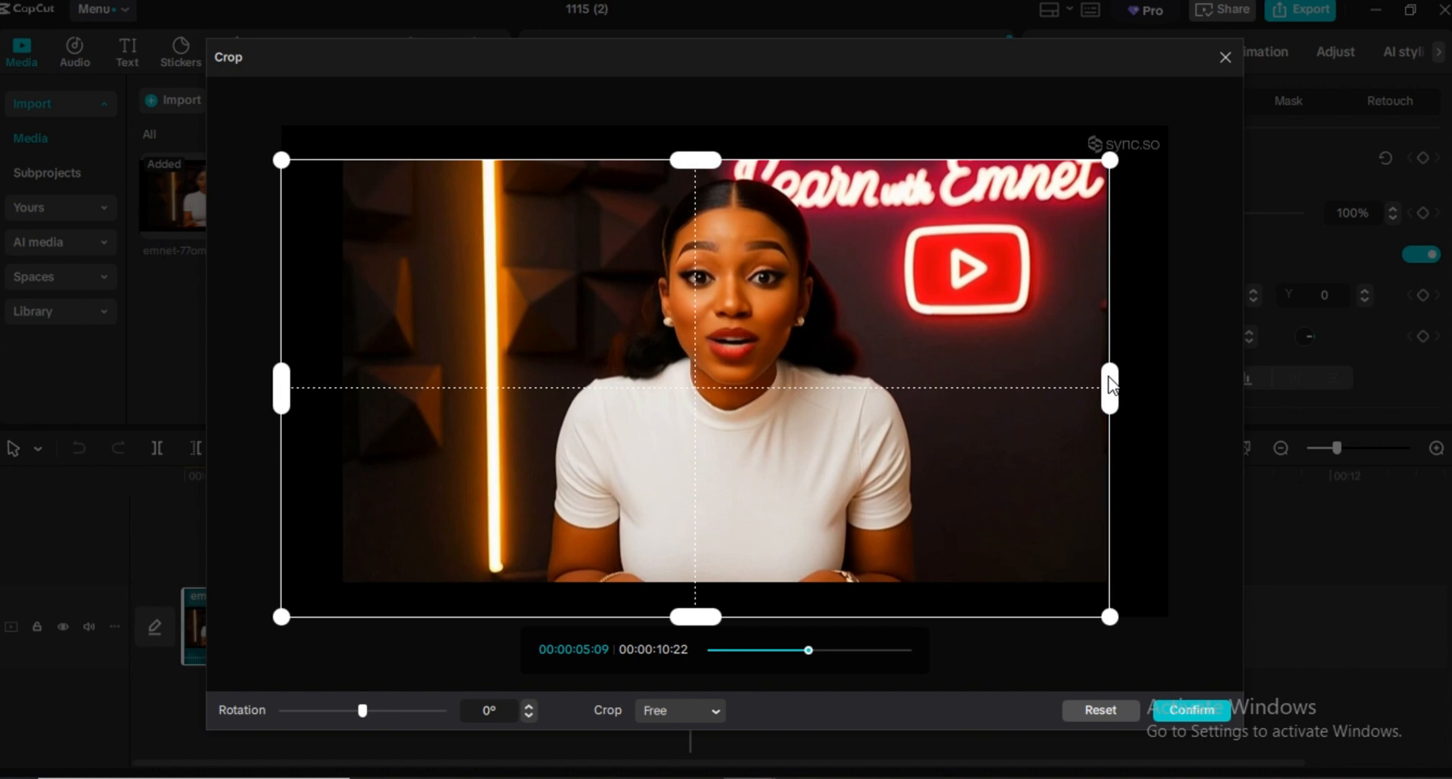
left_click_drag(699, 617, 707, 583)
left_click_drag(282, 371, 345, 407)
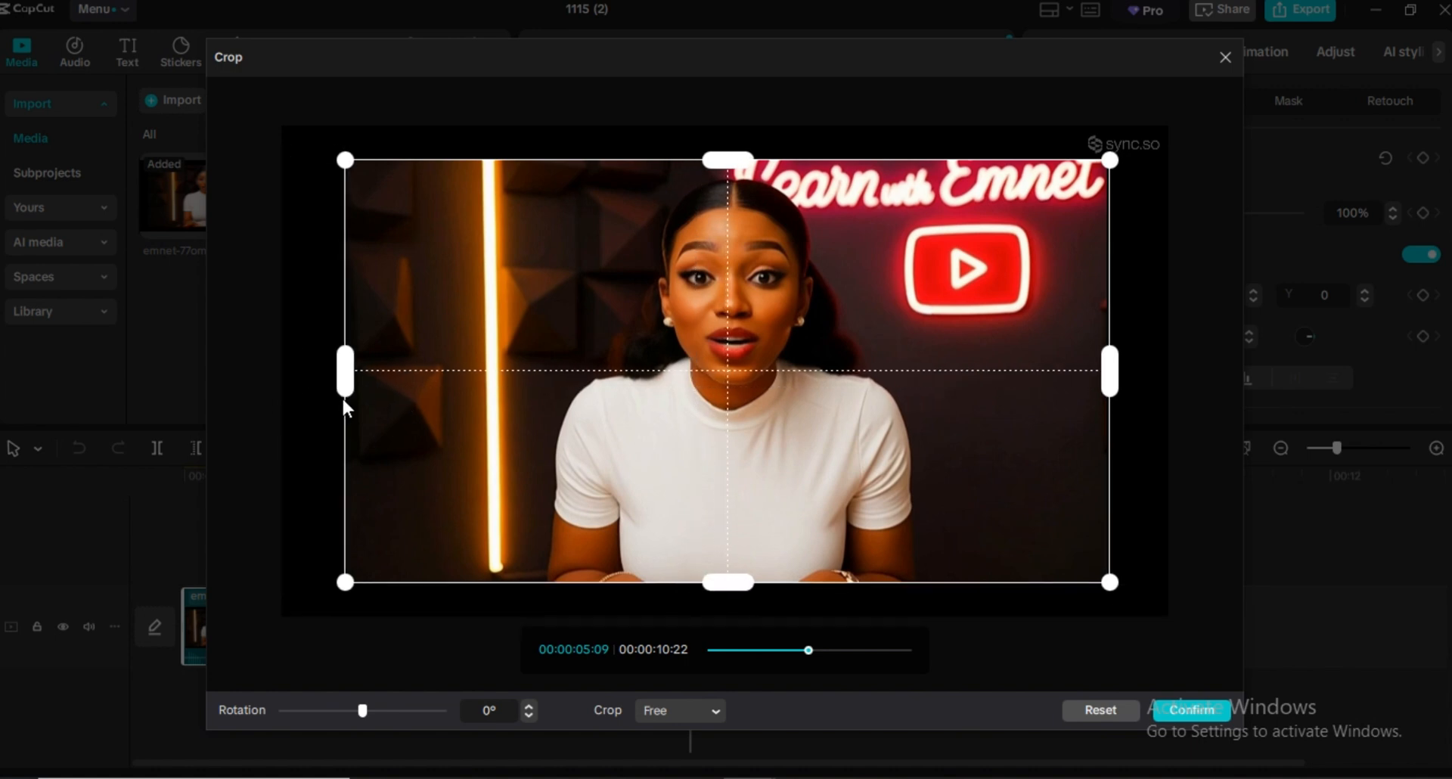
left_click(1208, 714)
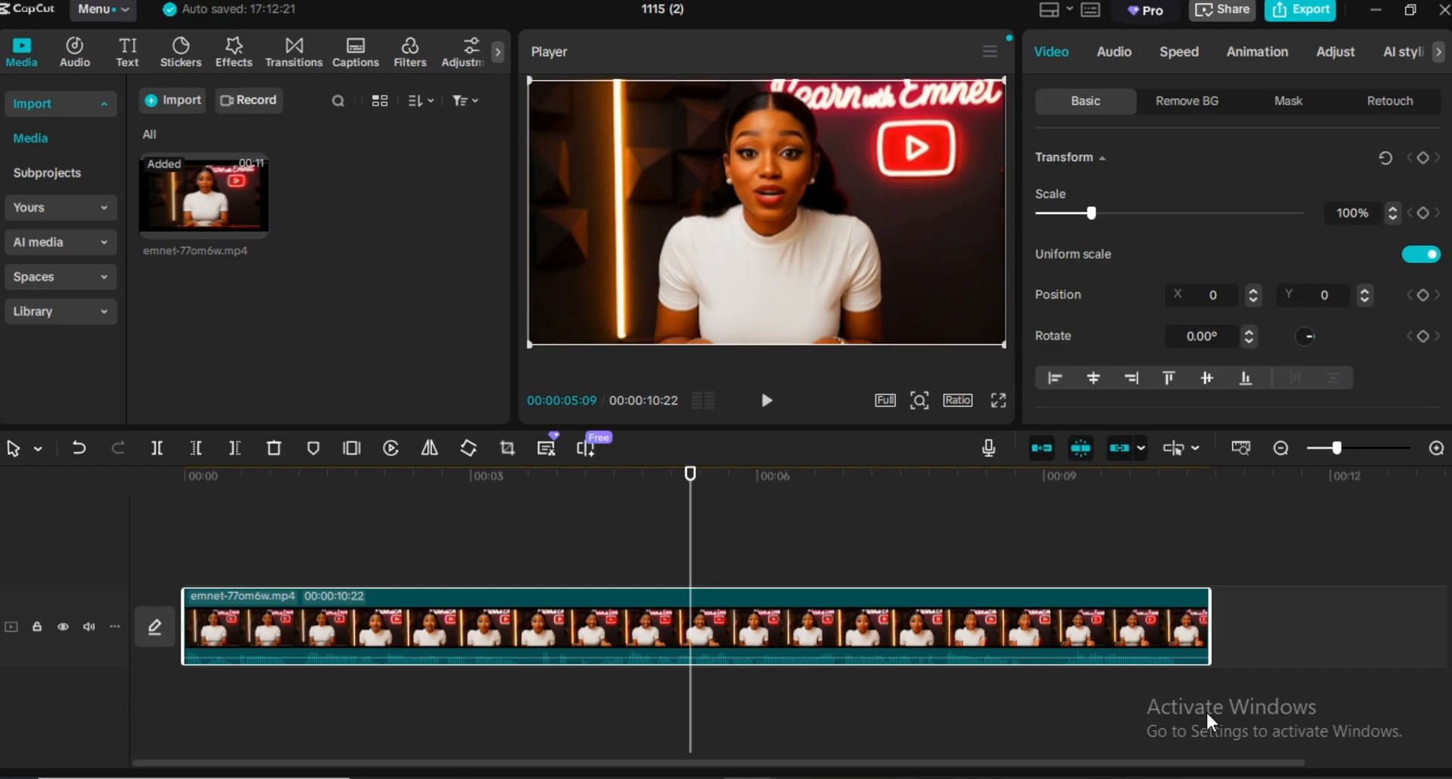
- Play the cropped video in full screen from the beginning
left_click(997, 401)
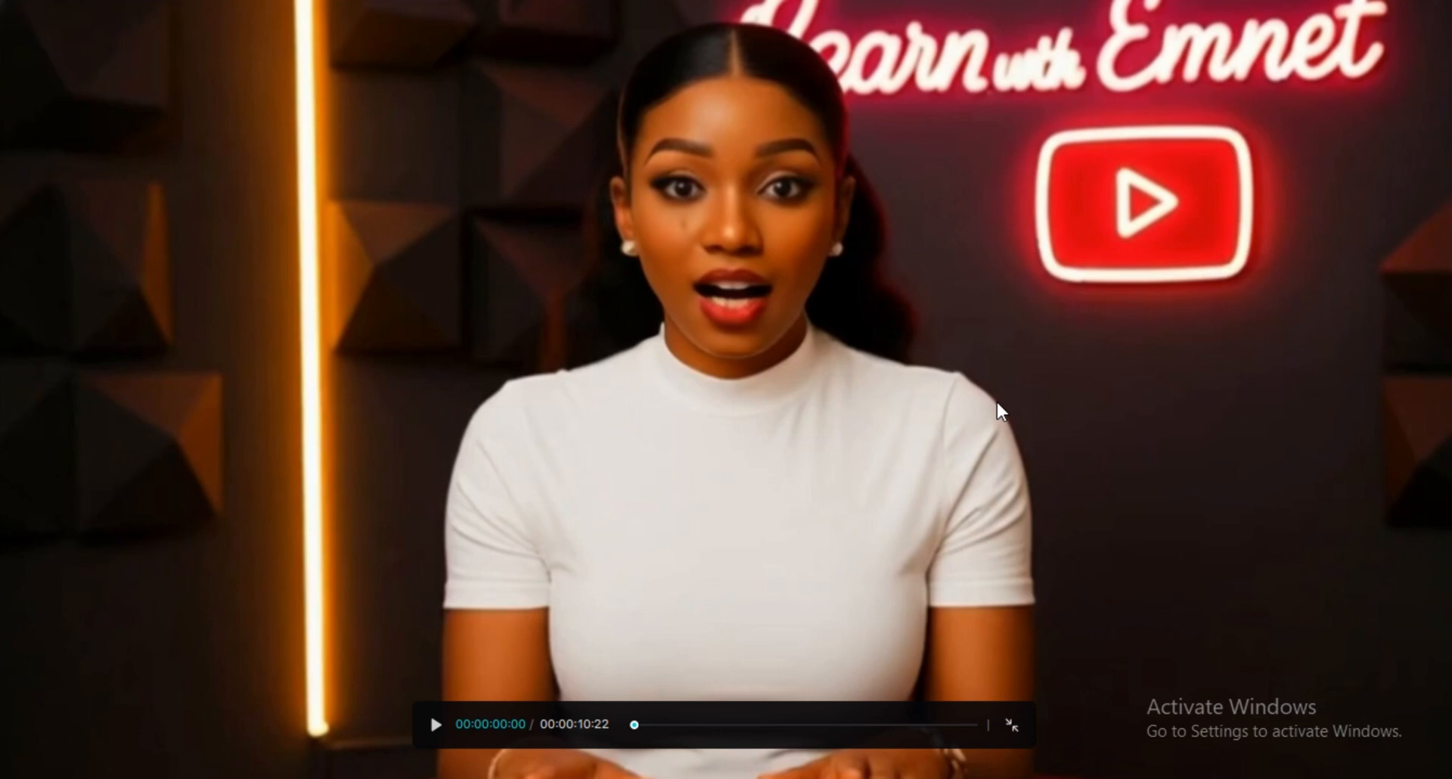
key("space")
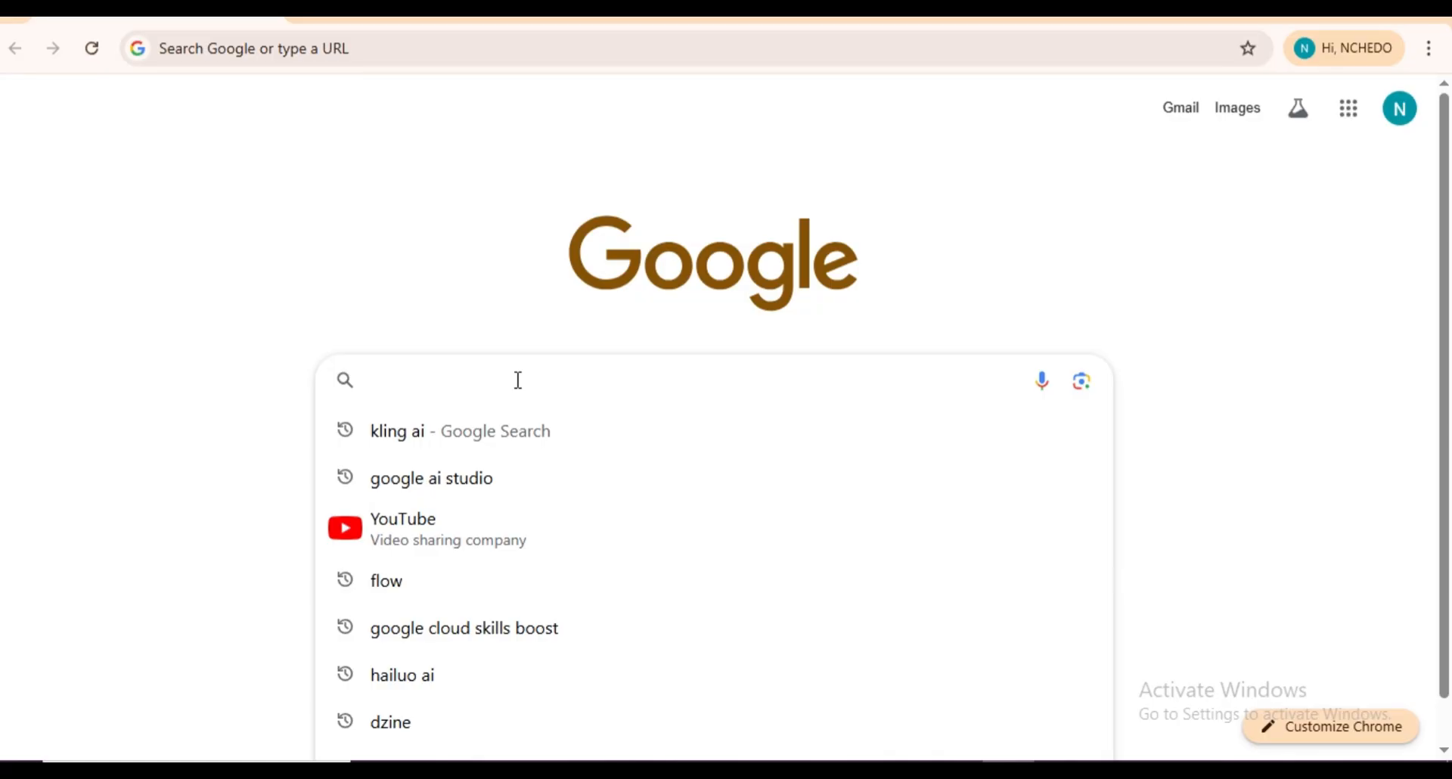
- In Chrome, go to the sync.so website and open its login page
type("s")
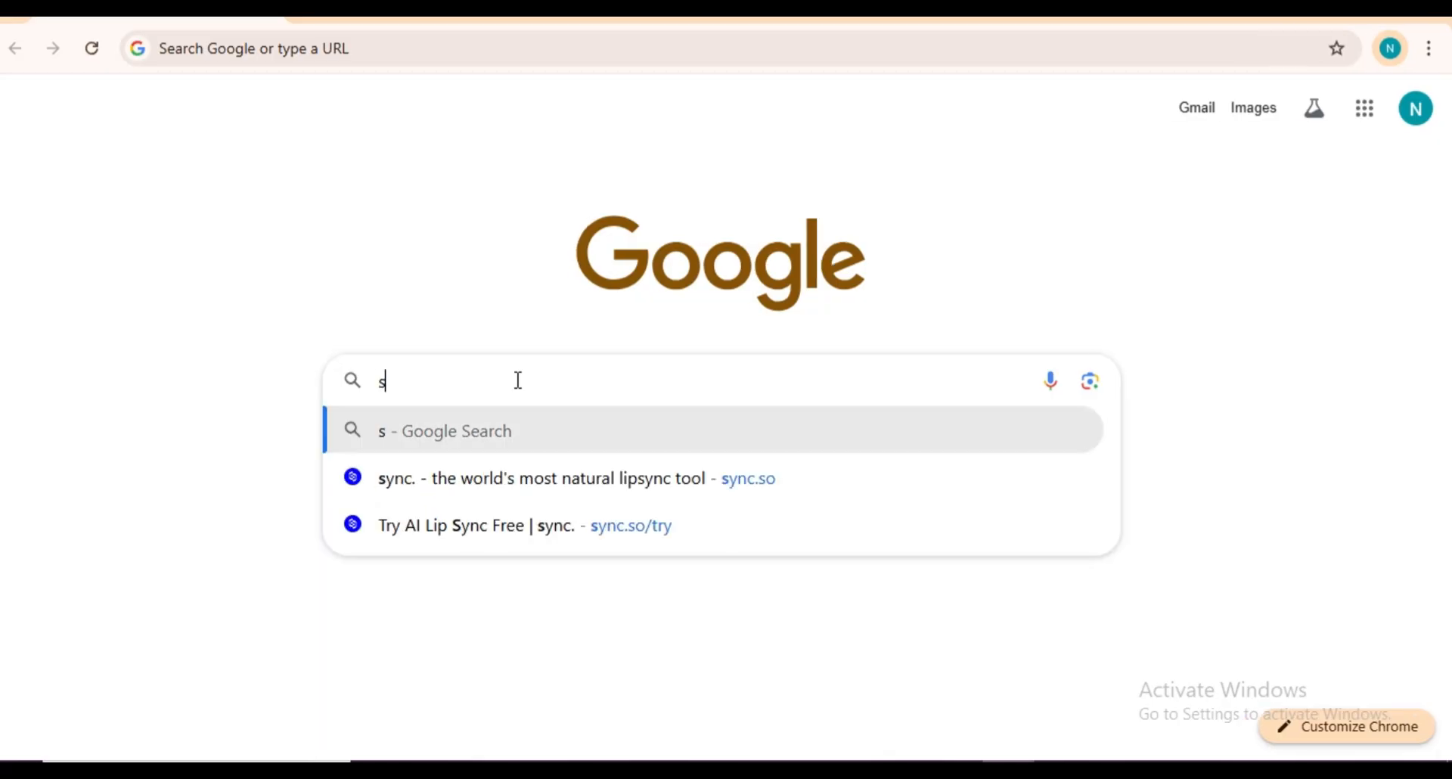
type("ync.so")
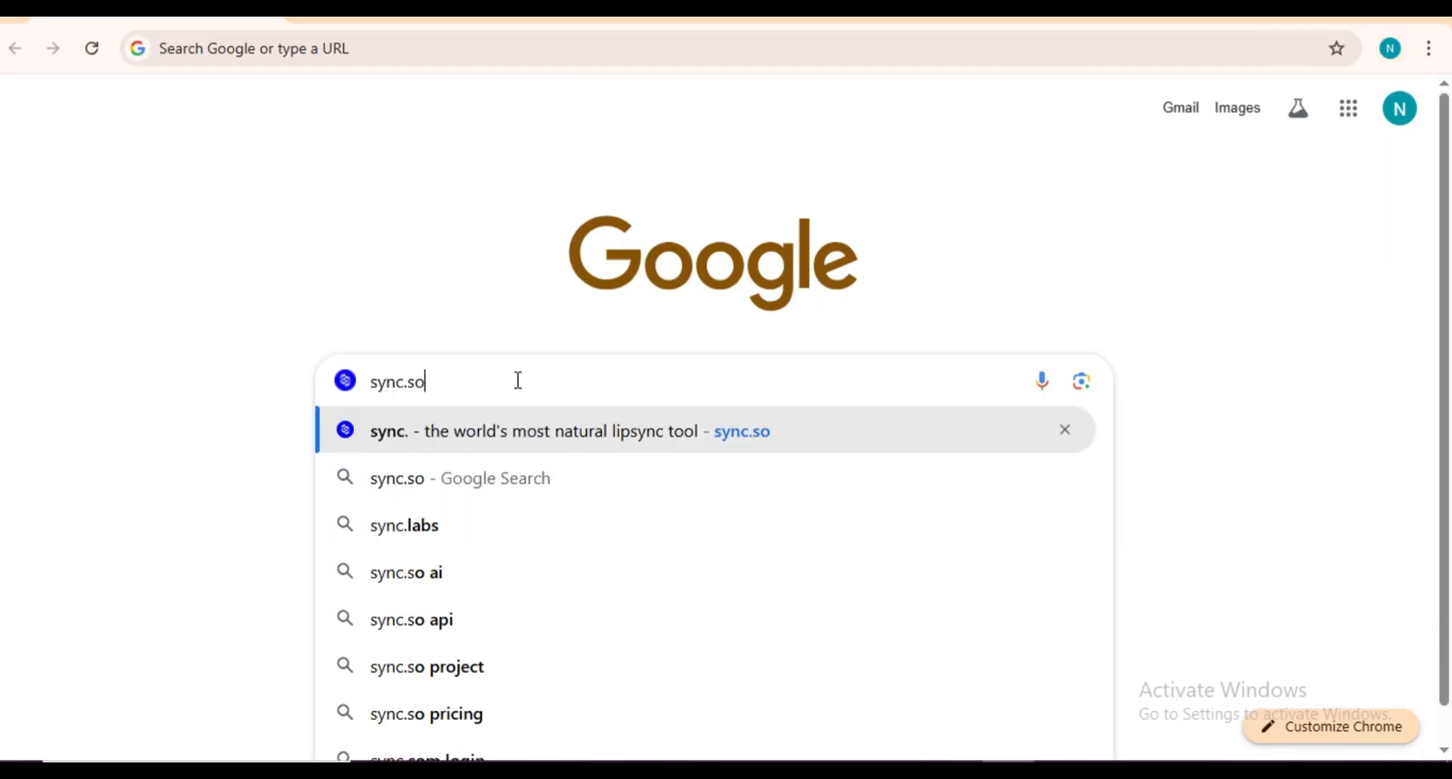
key("Return")
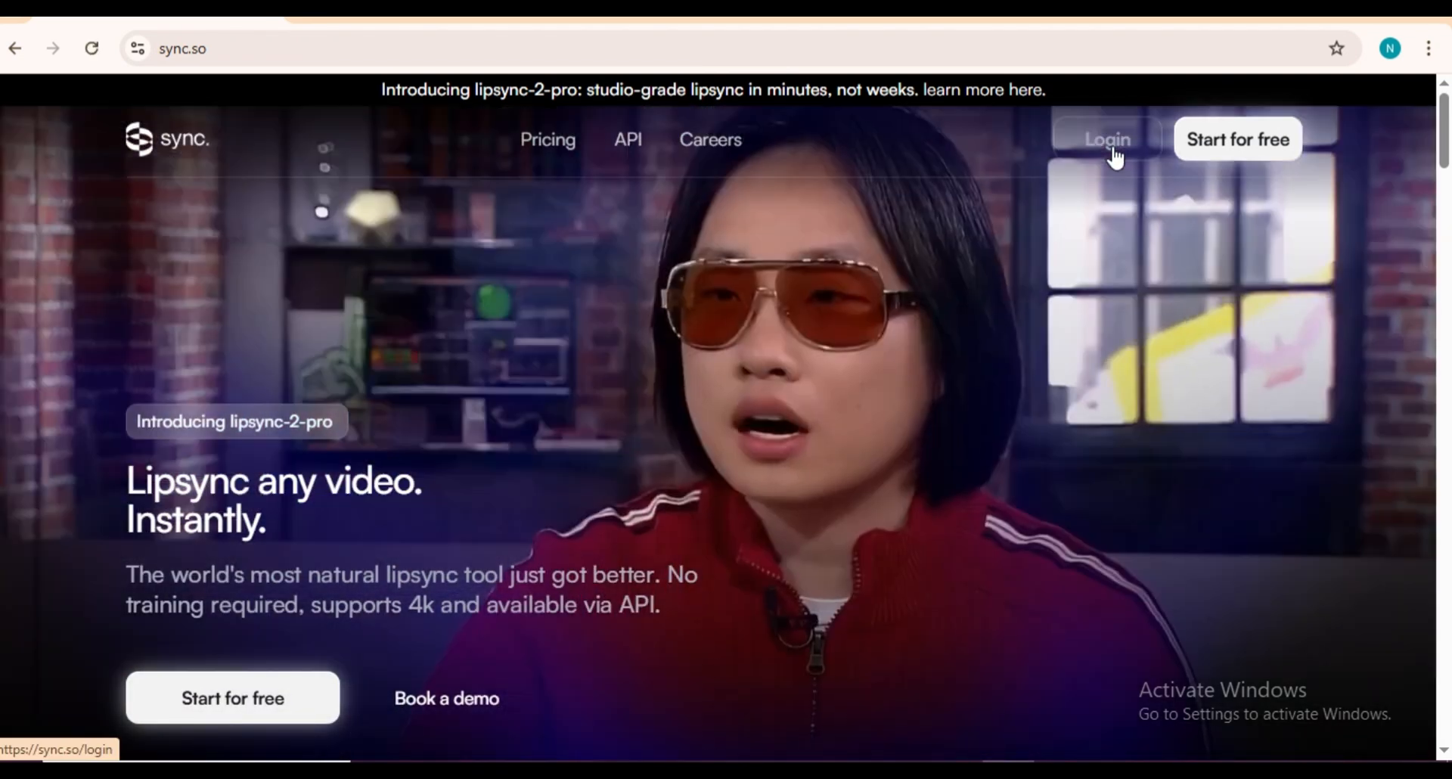
left_click(1112, 151)
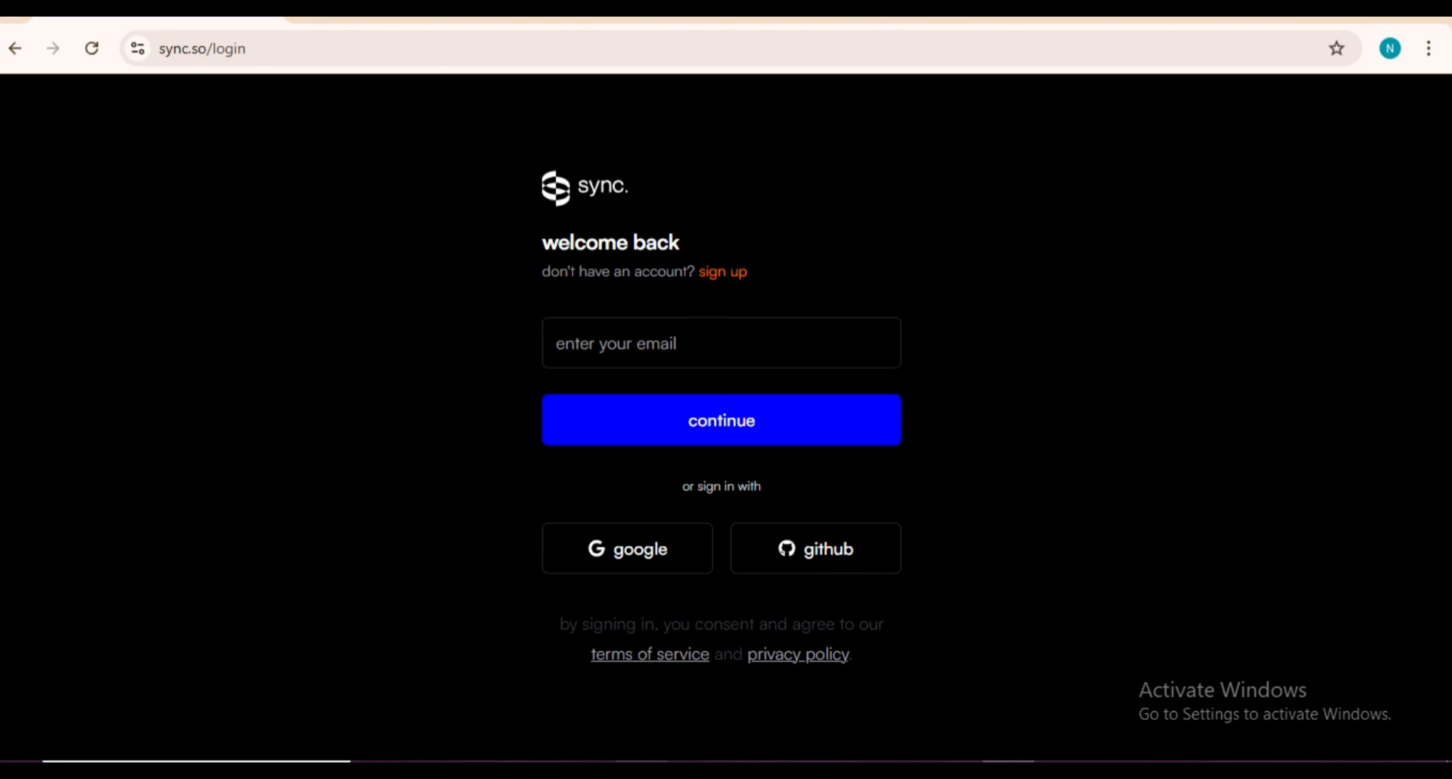
- Sign in to sync.so with the account's email address and the one-time verification code copied from the sign-in email
left_click(671, 353)
key("ctrl+v")
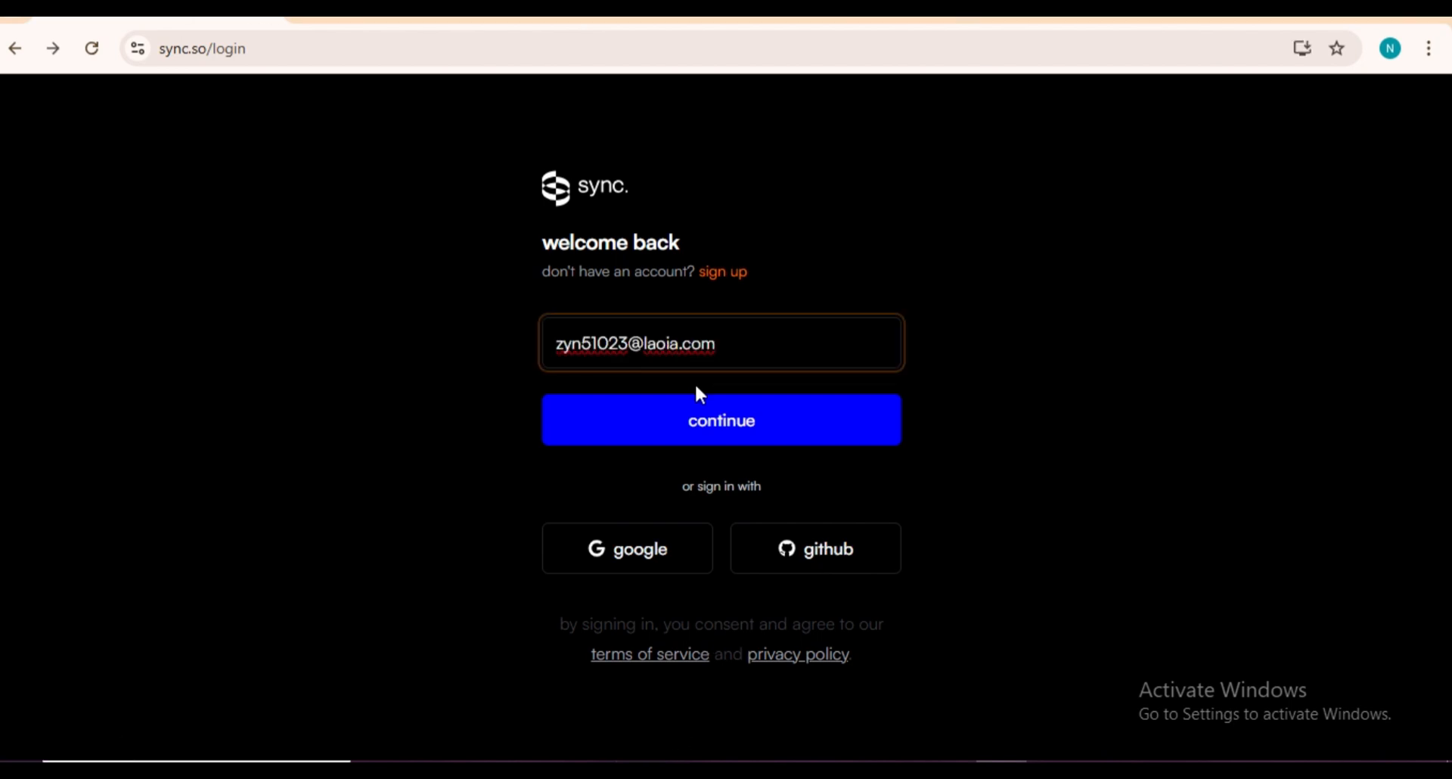
left_click(705, 416)
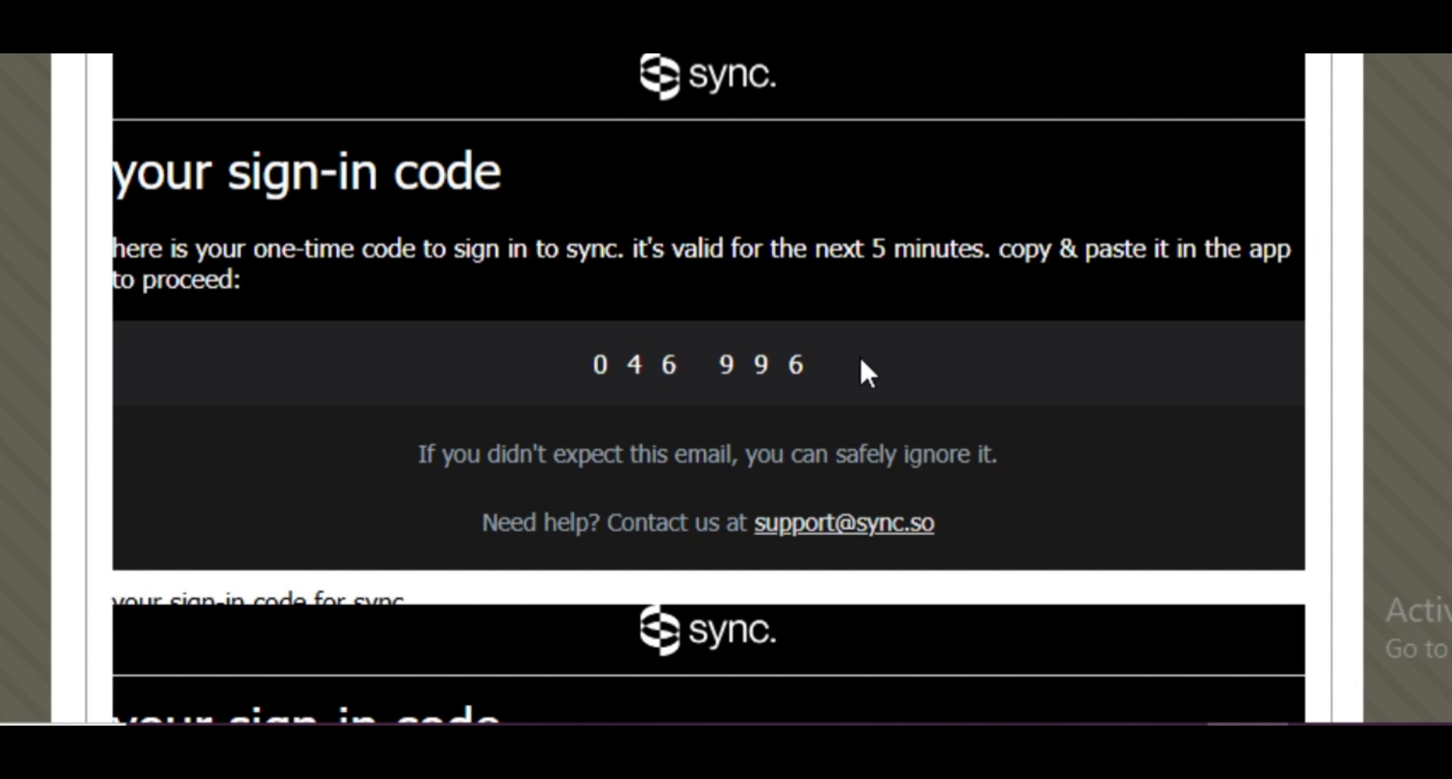
left_click_drag(861, 359, 584, 362)
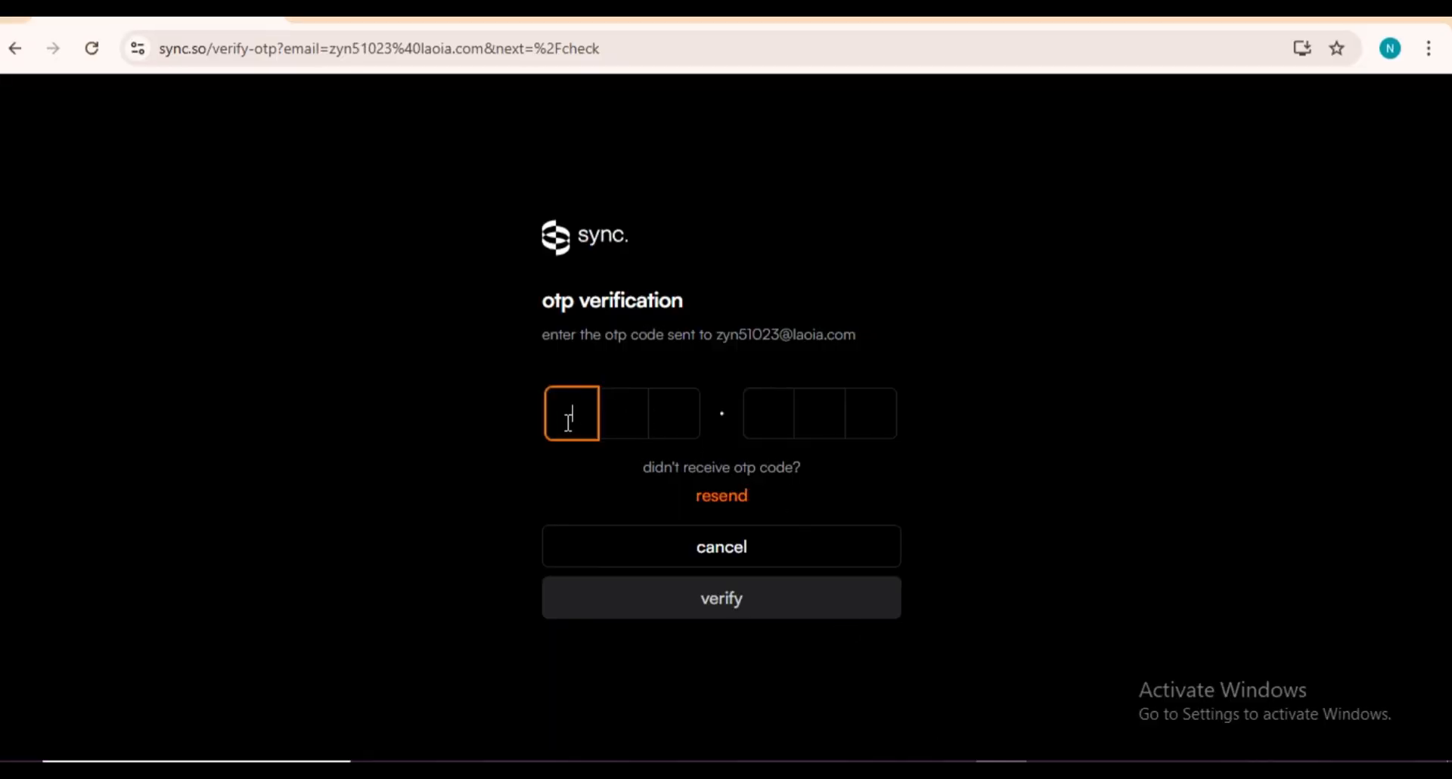
key("ctrl+v")
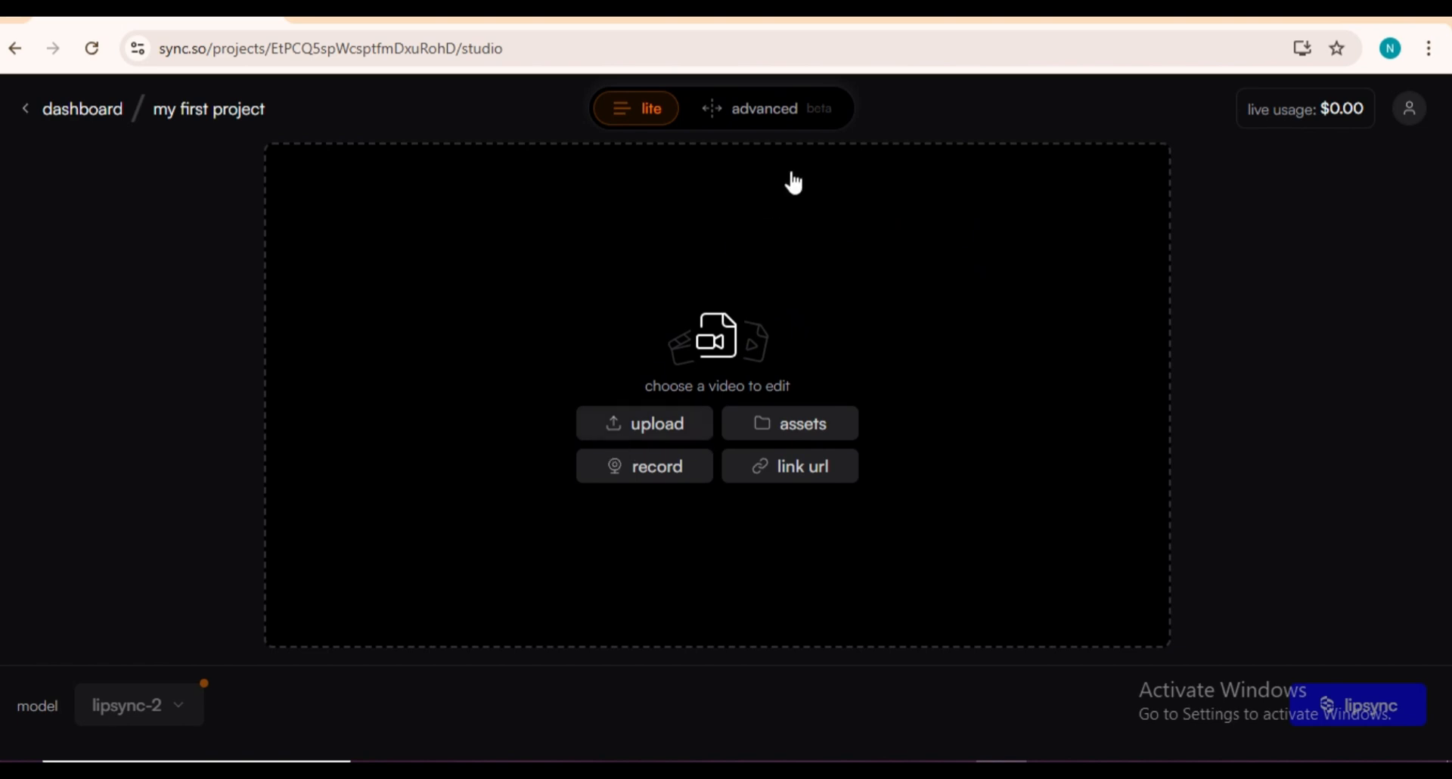
- Switch the first project's studio from lite to advanced mode, and play the lipsynced video in the Emnet project
mouse_move(512, 315)
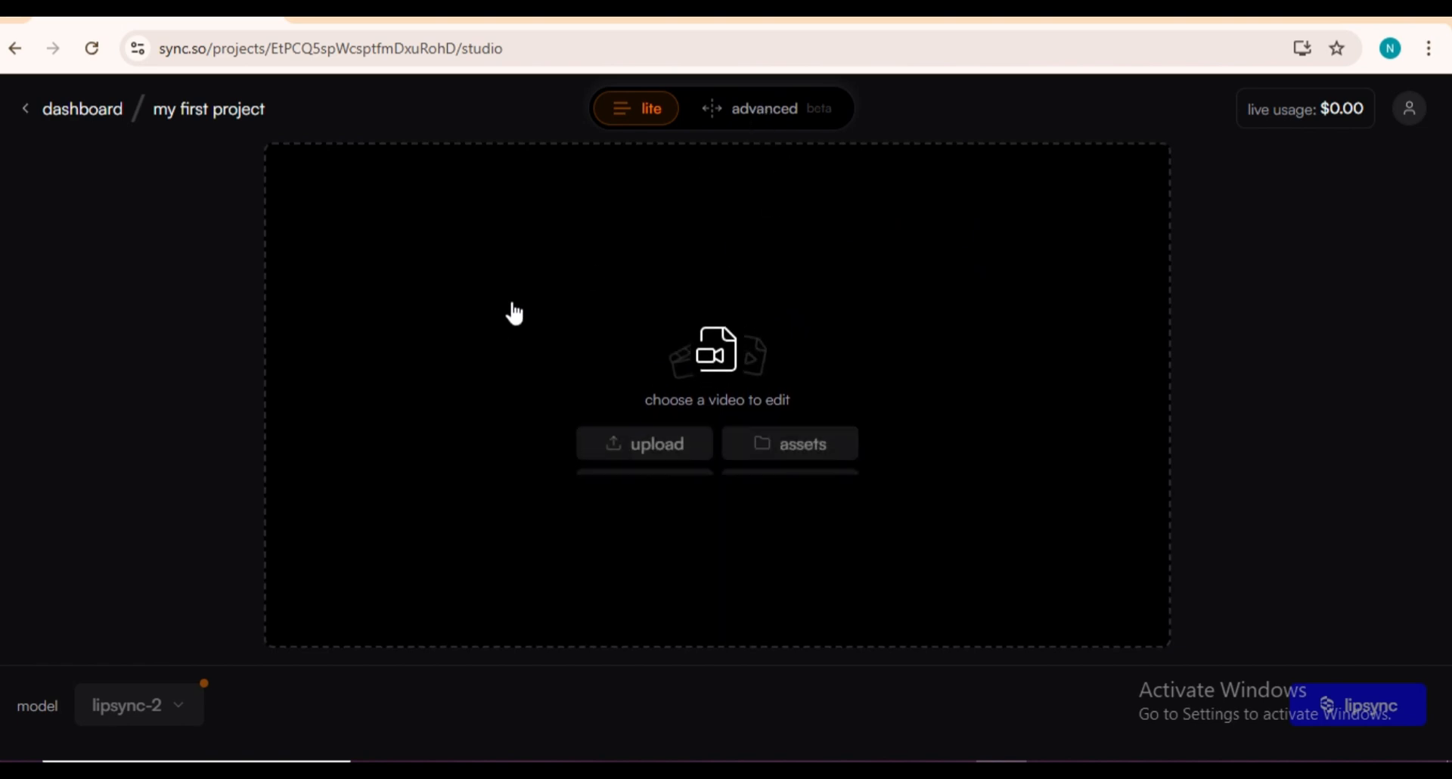
left_click(750, 123)
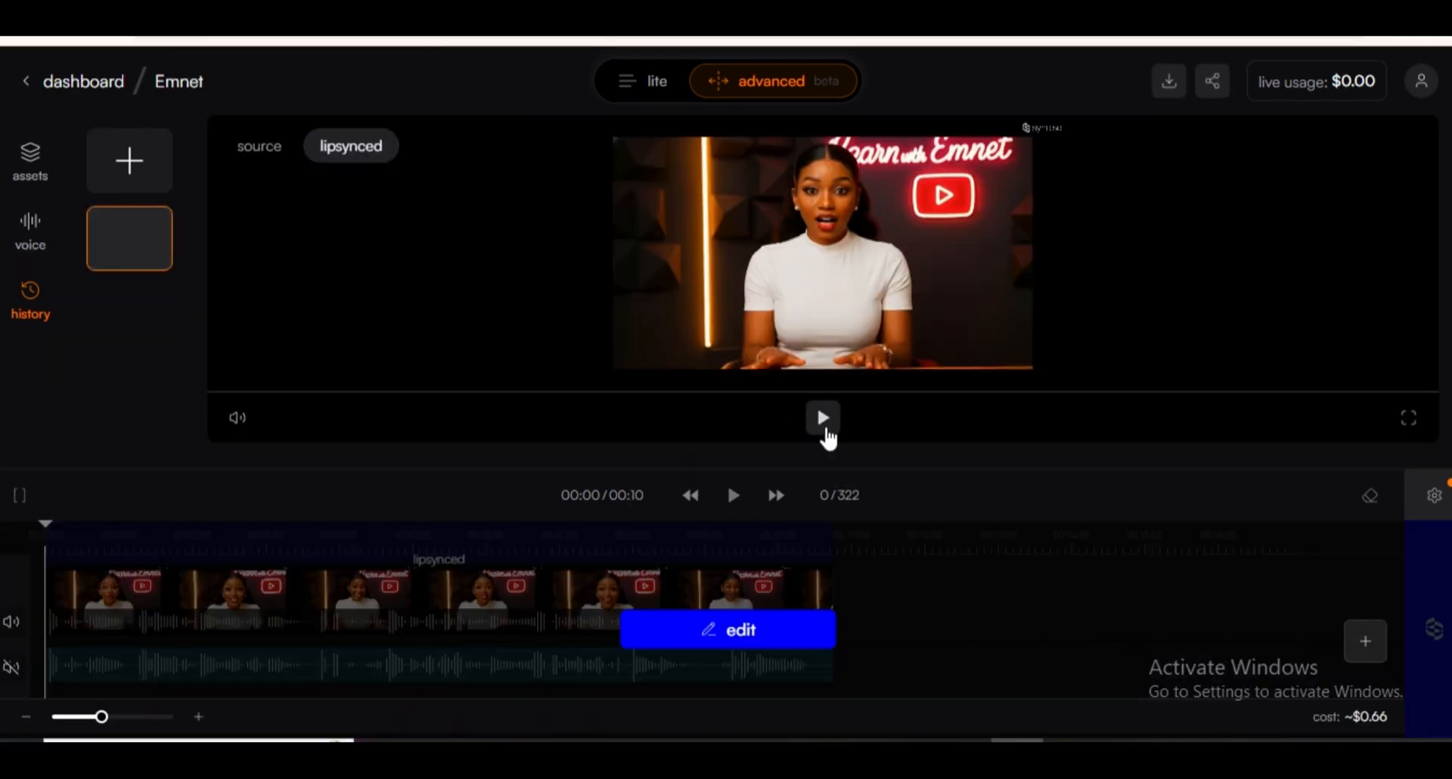
left_click(828, 428)
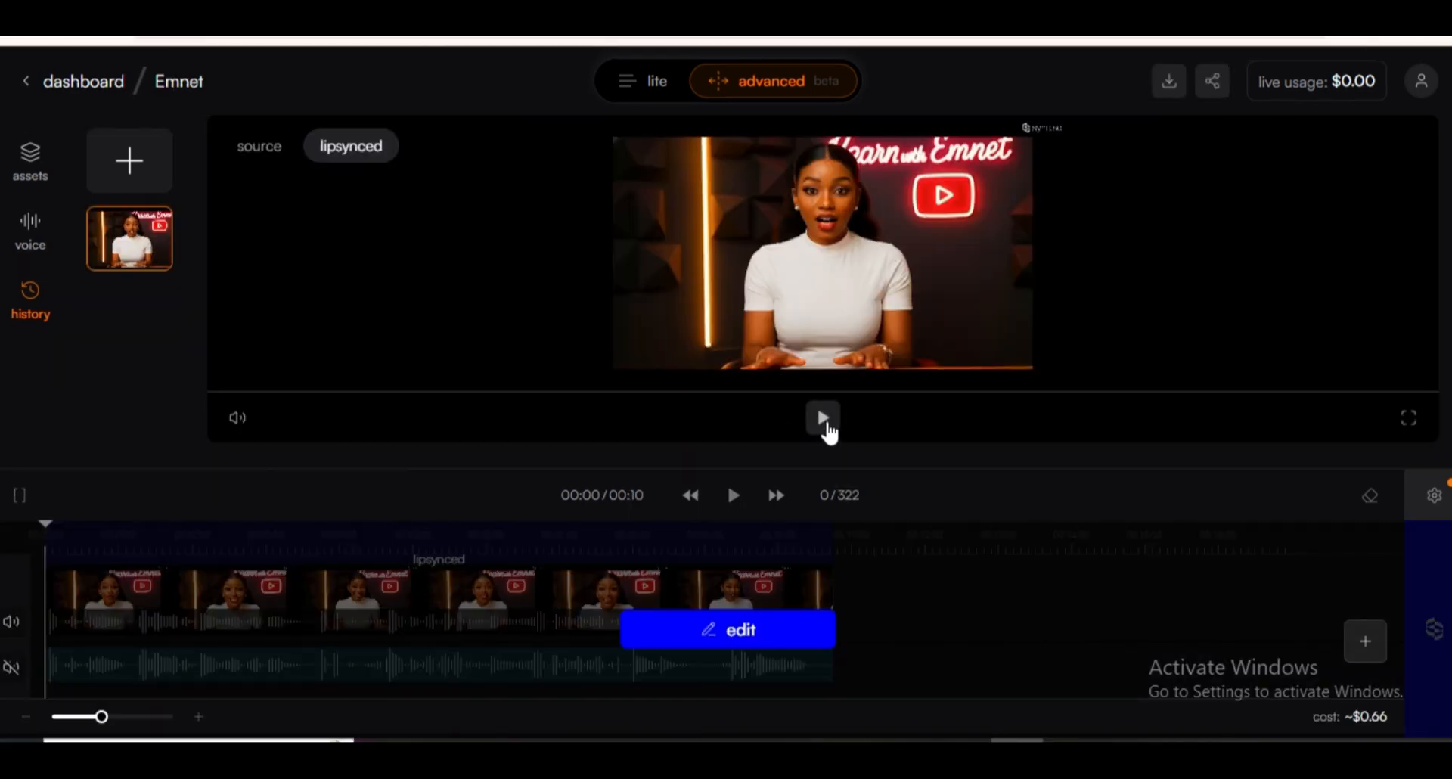